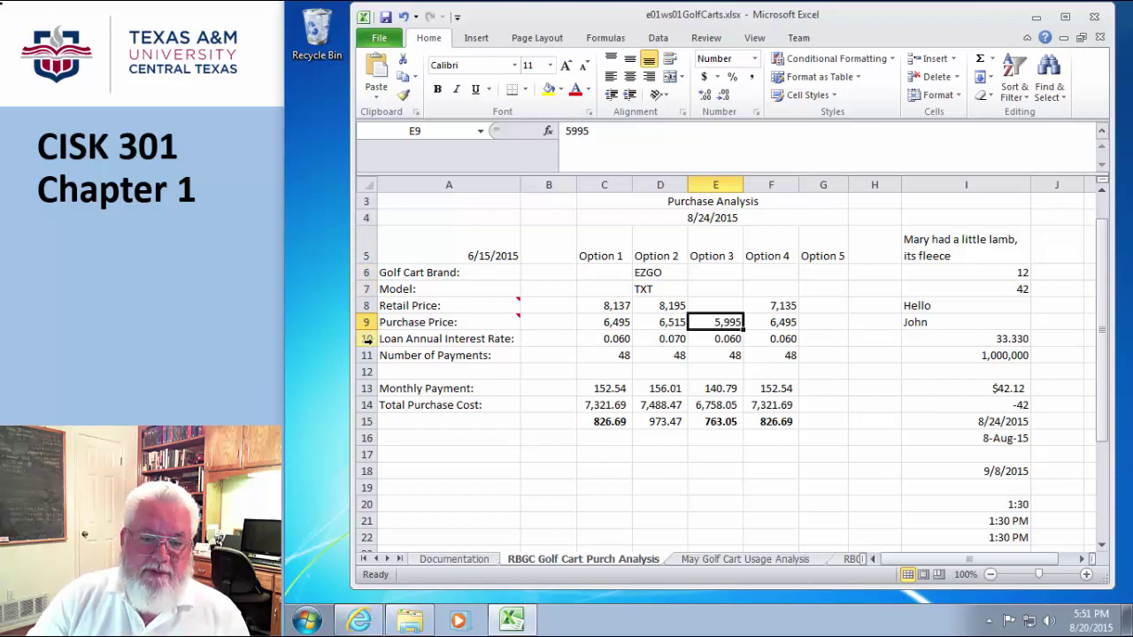
Increase the height of row 5 so that the wrapped text in column L fits.
{"action": "left_click", "coordinate": [365, 255]}
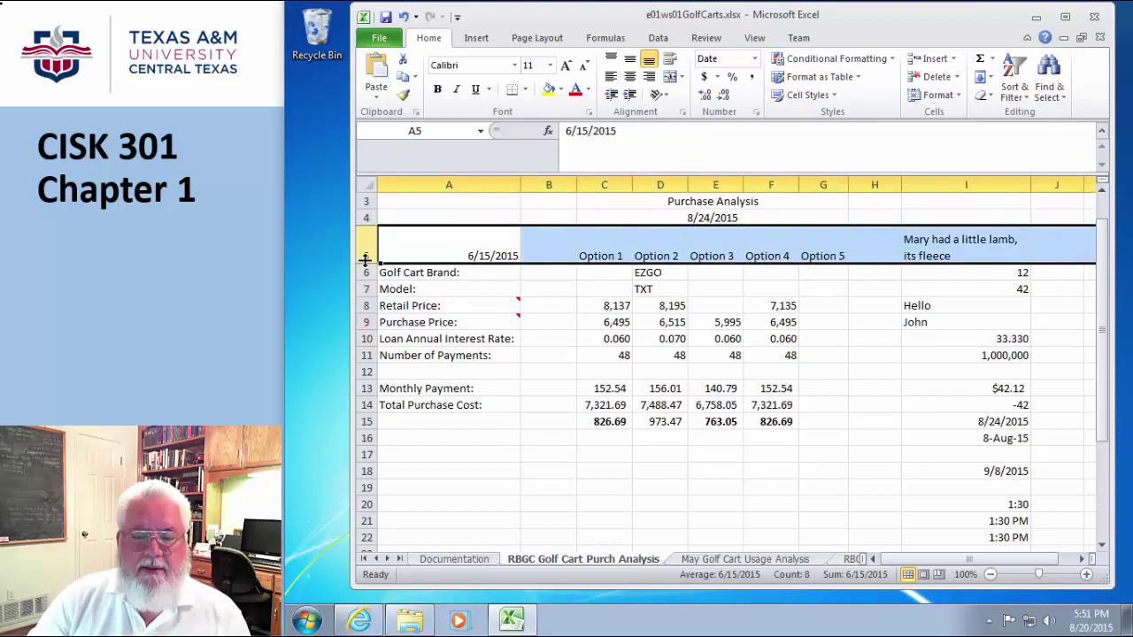
{"action": "left_click_drag", "start_coordinate": [364, 263], "coordinate": [365, 292]}
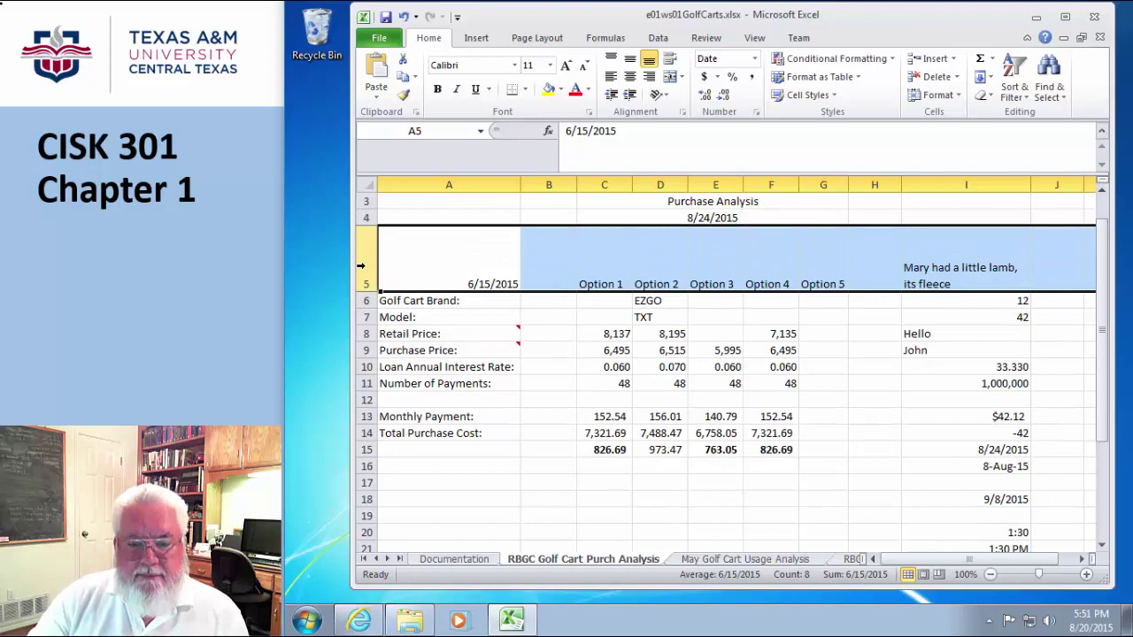
{"action": "left_click_drag", "start_coordinate": [902, 559], "coordinate": [952, 560]}
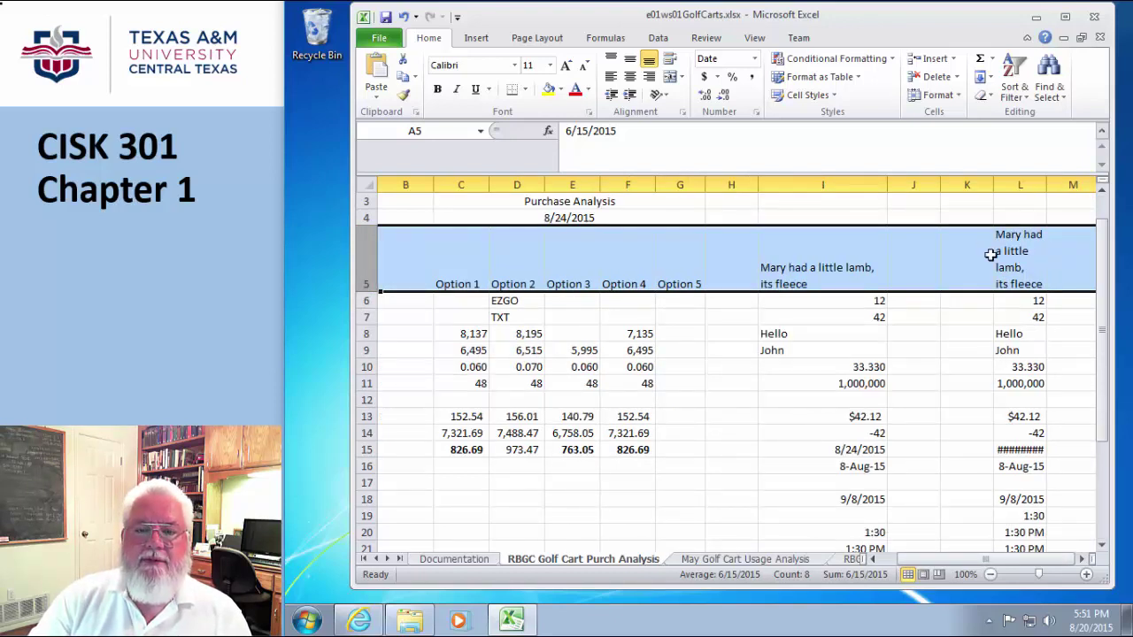
{"action": "left_click_drag", "start_coordinate": [1016, 561], "coordinate": [909, 572]}
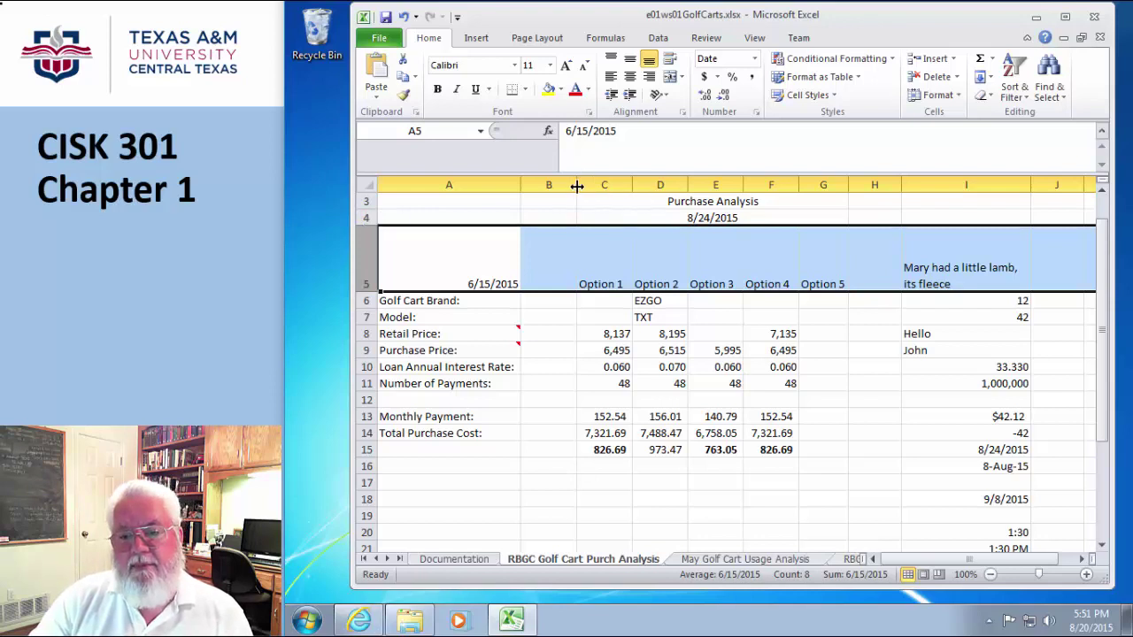
Select columns B through D and check the column width at column B's border.
{"action": "left_click", "coordinate": [538, 361]}
{"action": "left_click_drag", "start_coordinate": [572, 185], "coordinate": [655, 184]}
{"action": "left_click", "coordinate": [577, 185]}
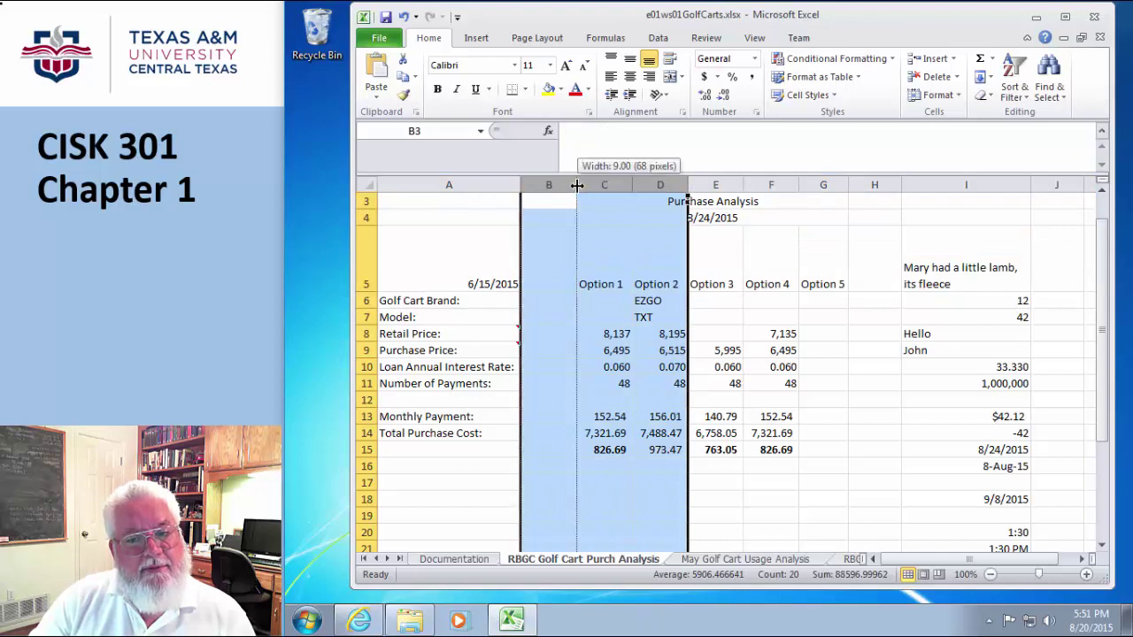
{"action": "left_click", "coordinate": [733, 284]}
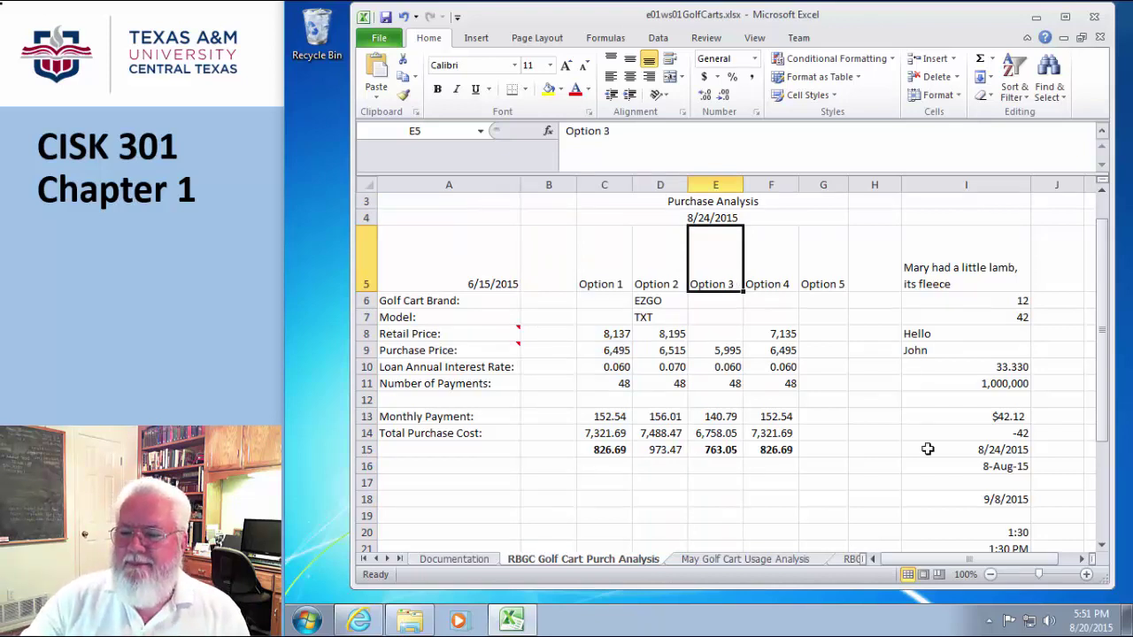
Clear the contents of cells J5:L11.
{"action": "left_click_drag", "start_coordinate": [924, 562], "coordinate": [988, 561]}
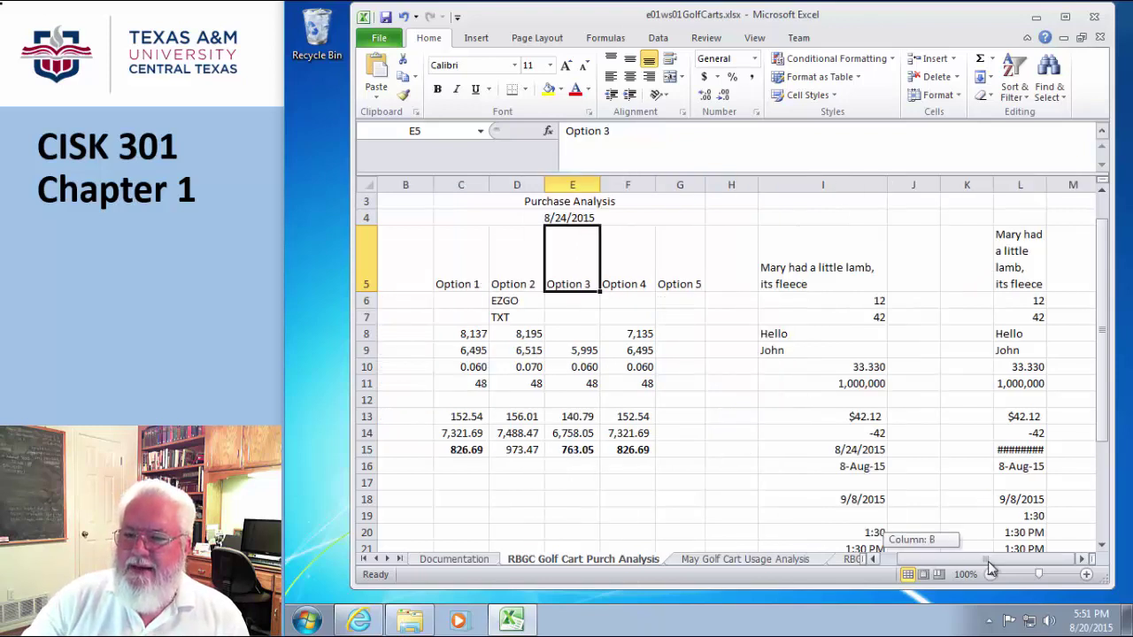
{"action": "left_click", "coordinate": [988, 333]}
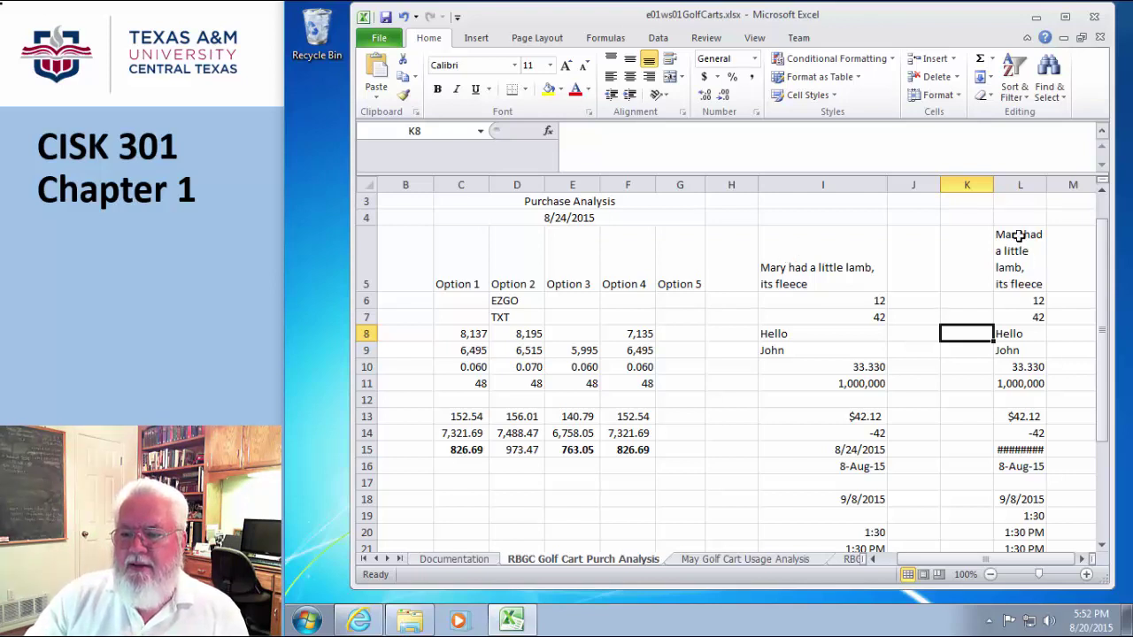
{"action": "left_click_drag", "start_coordinate": [1018, 241], "coordinate": [1020, 386]}
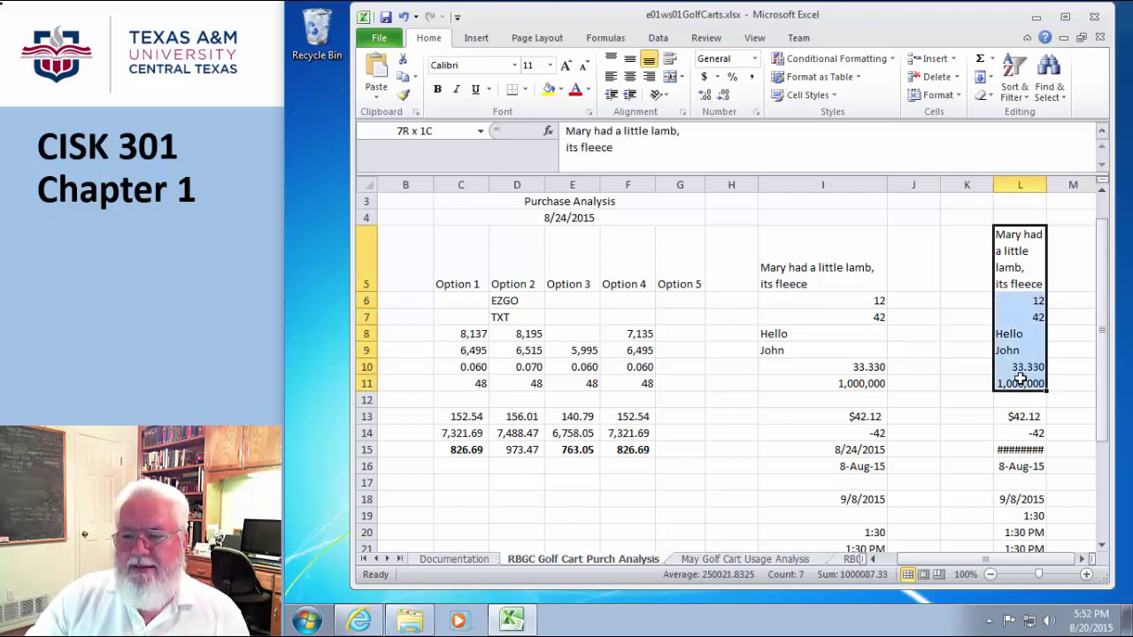
{"action": "left_click", "coordinate": [967, 248]}
{"action": "left_click_drag", "start_coordinate": [921, 248], "coordinate": [1021, 381]}
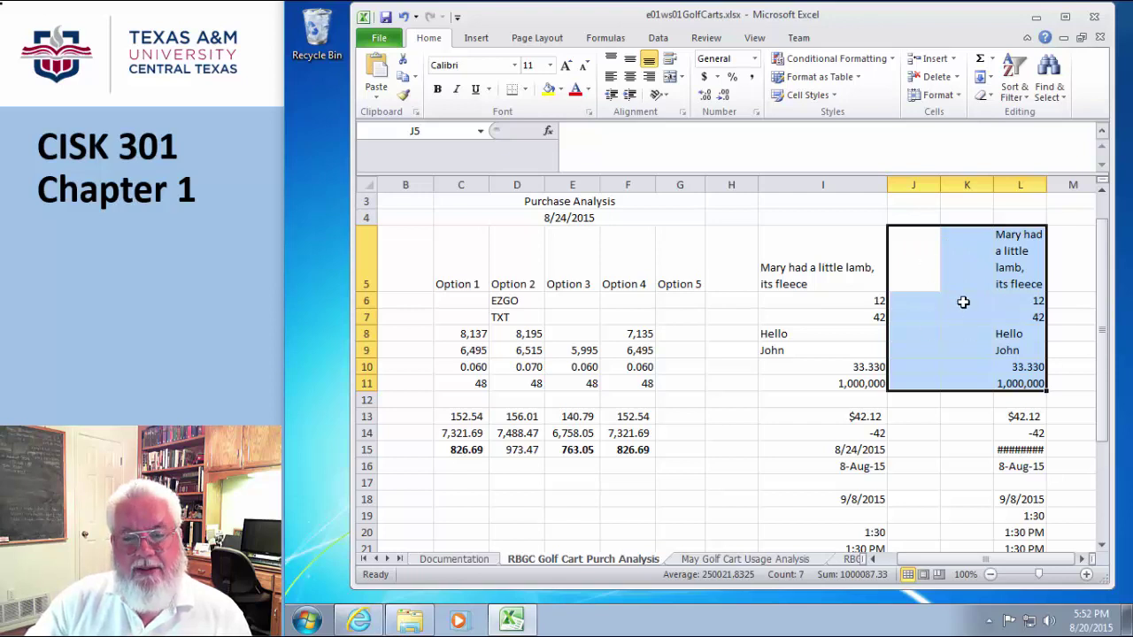
{"action": "right_click", "coordinate": [835, 303]}
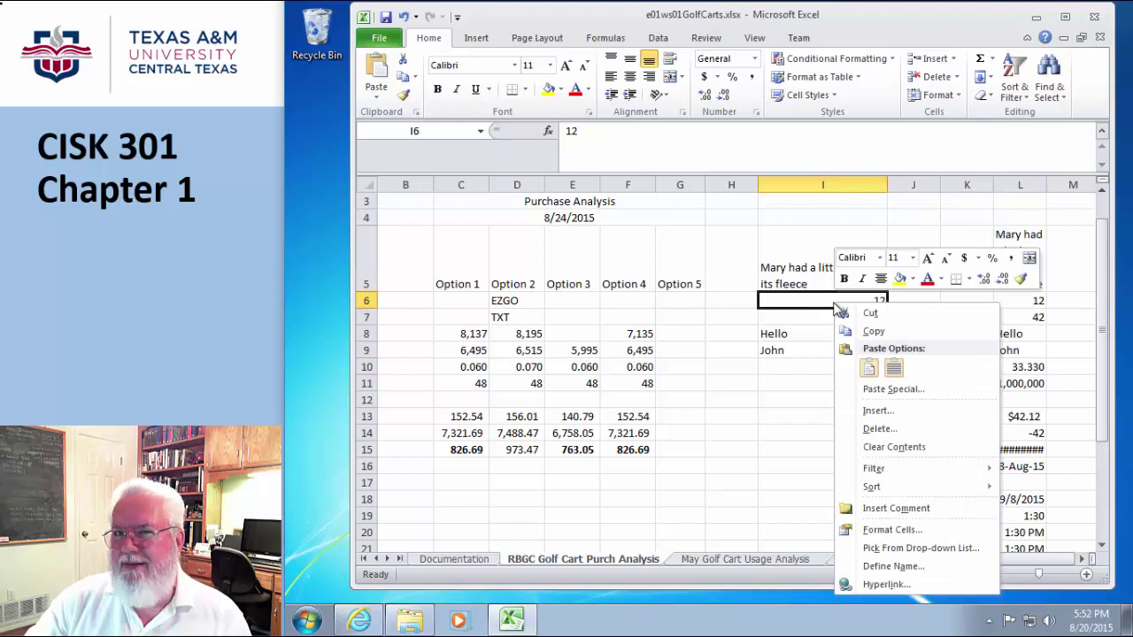
{"action": "left_click", "coordinate": [886, 207]}
{"action": "left_click_drag", "start_coordinate": [897, 248], "coordinate": [1016, 384]}
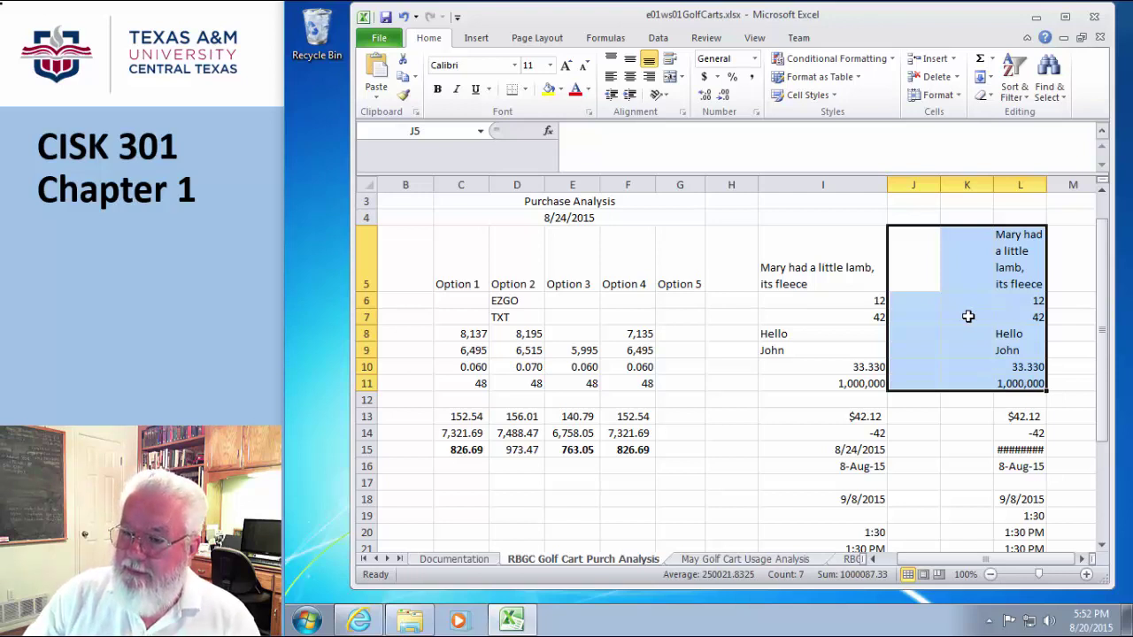
{"action": "right_click", "coordinate": [969, 316]}
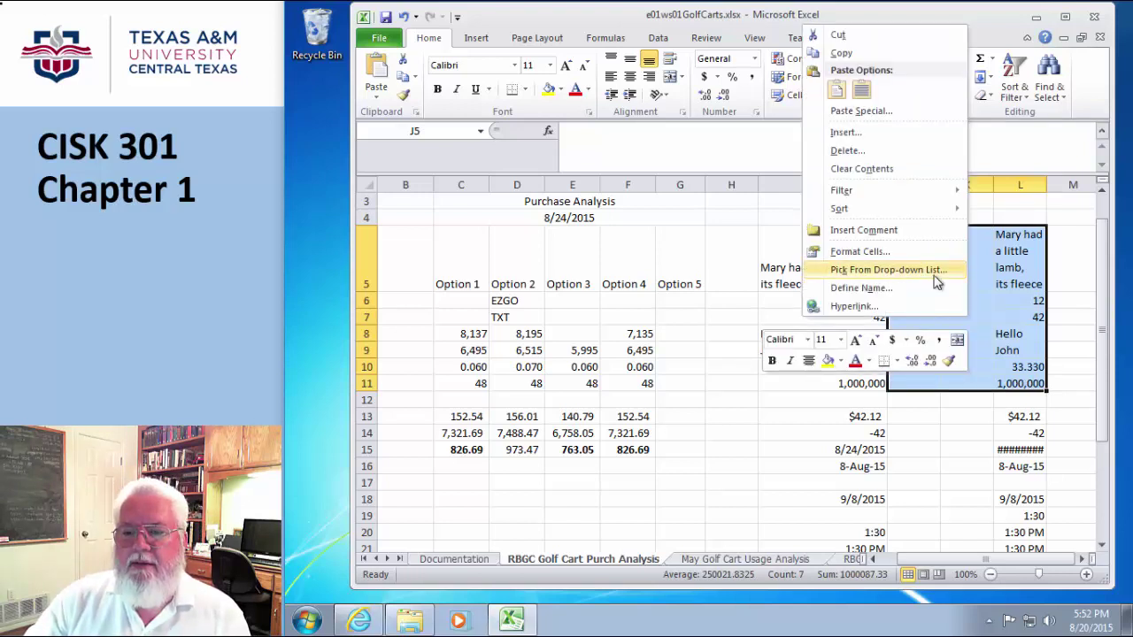
{"action": "left_click", "coordinate": [849, 171]}
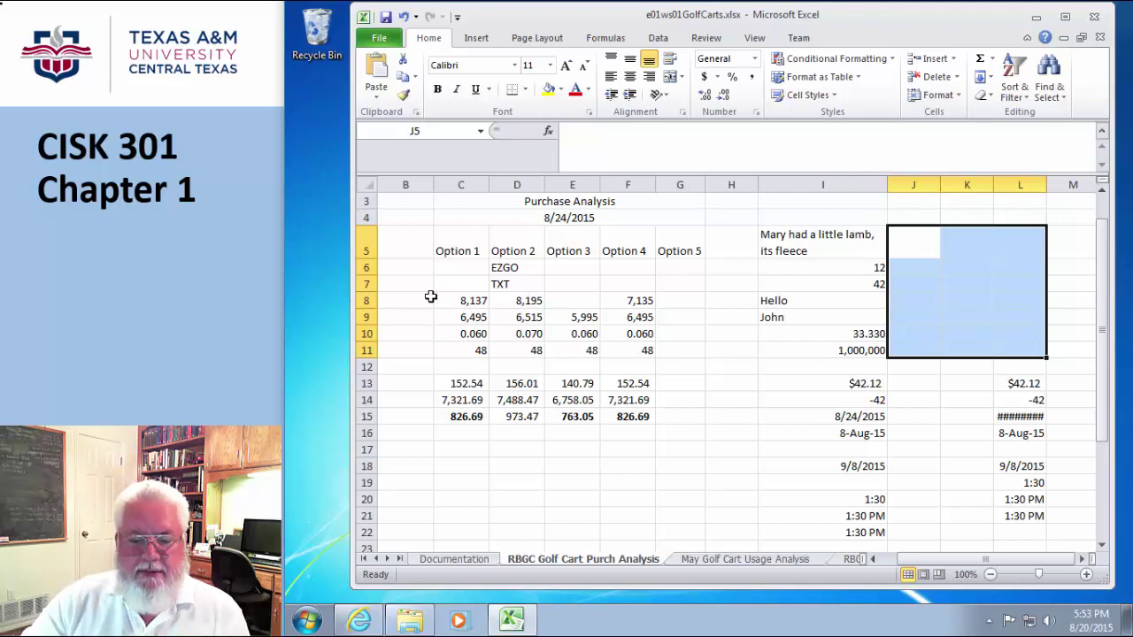
Look through the workbook's worksheets, including May Golf Cart Usage Analysis and RBGC Mower Purchase Analysis, and return to RBGC Golf Cart Purch Analysis.
{"action": "left_click", "coordinate": [451, 561]}
{"action": "left_click", "coordinate": [533, 560]}
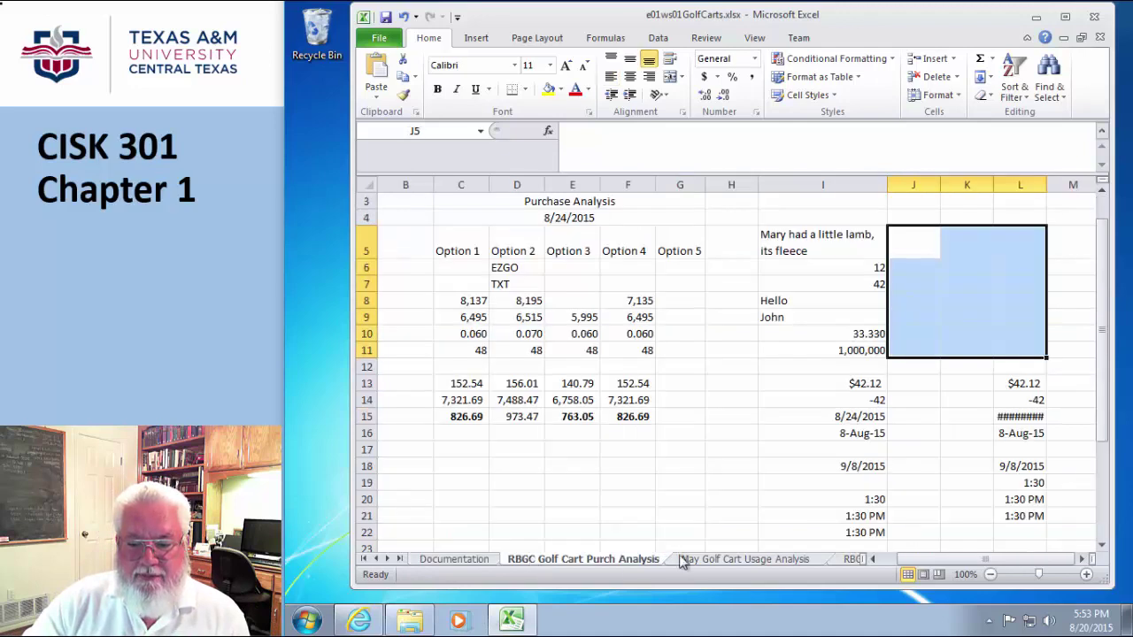
{"action": "left_click", "coordinate": [715, 560]}
{"action": "left_click", "coordinate": [840, 559]}
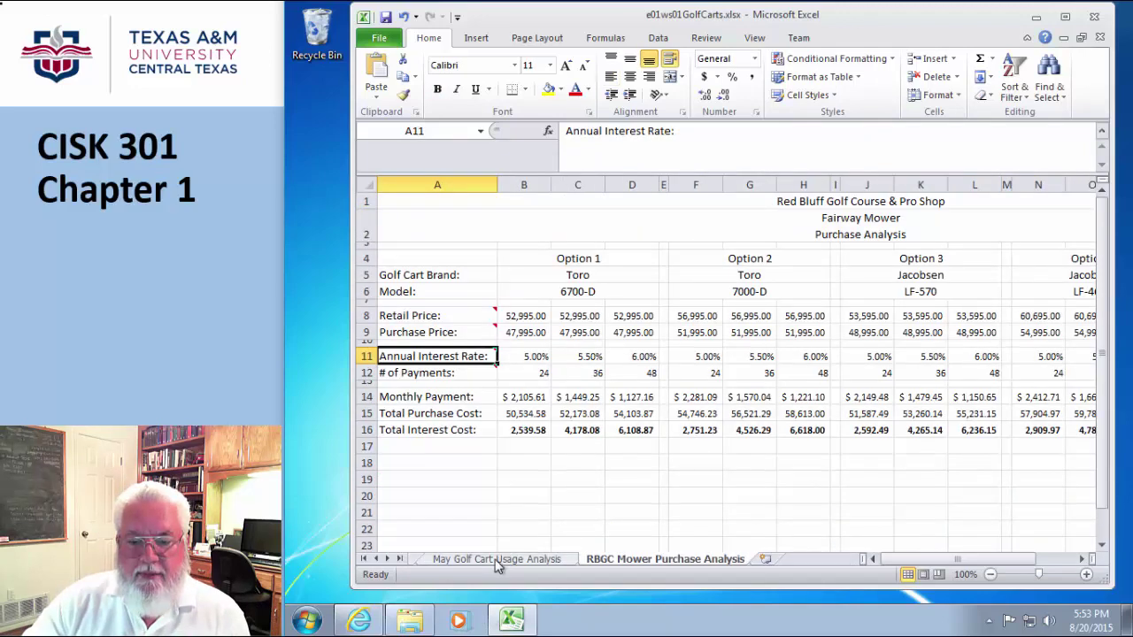
{"action": "left_click", "coordinate": [495, 559]}
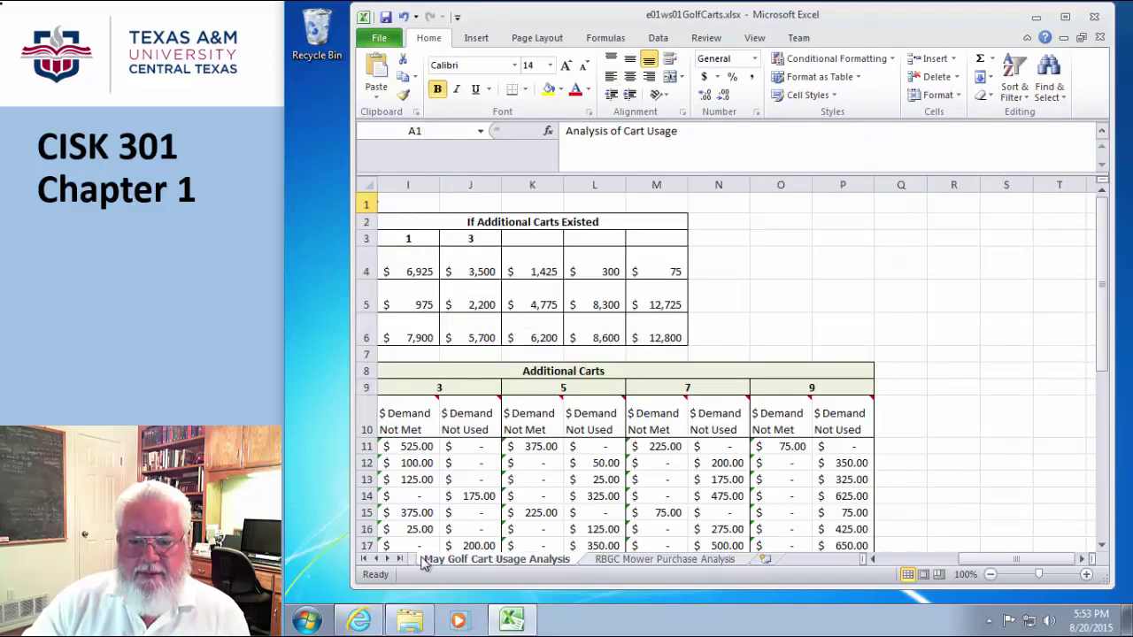
{"action": "left_click", "coordinate": [617, 561]}
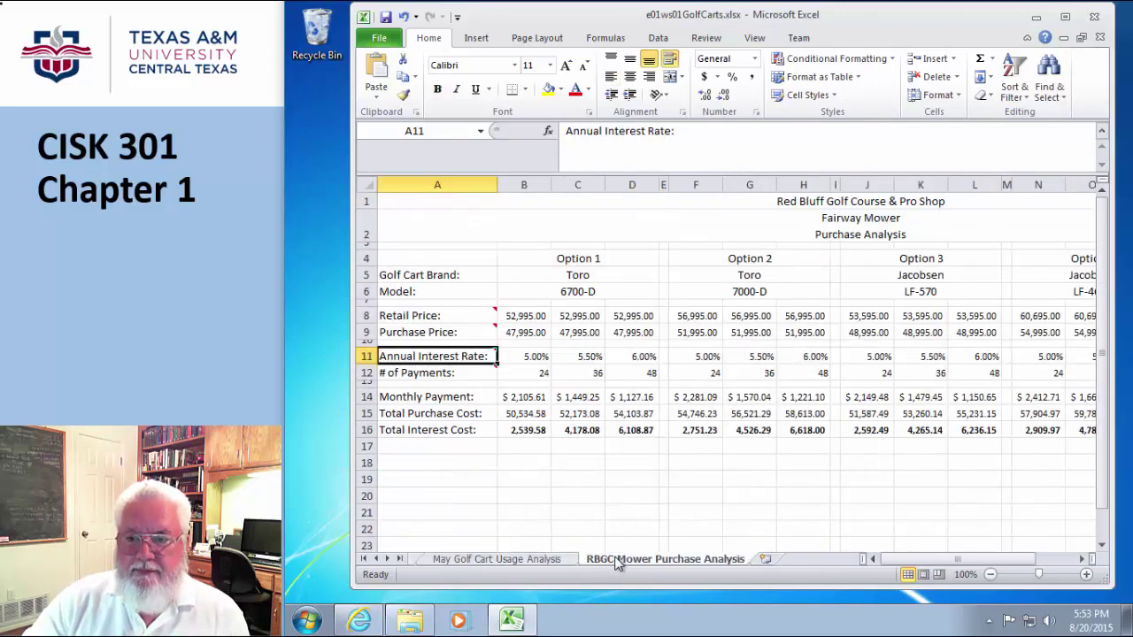
{"action": "left_click", "coordinate": [387, 559]}
{"action": "left_click", "coordinate": [387, 559]}
{"action": "left_click", "coordinate": [558, 560]}
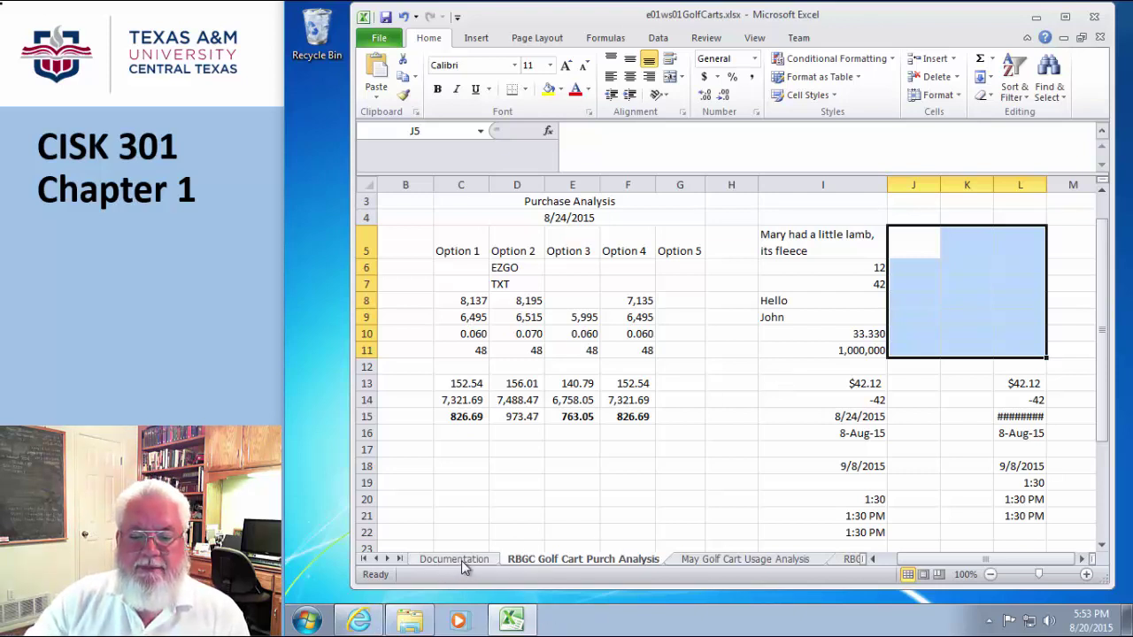
Insert a blank worksheet before RBGC Golf Cart Purch Analysis and rename it Demo Data.
{"action": "right_click", "coordinate": [619, 559]}
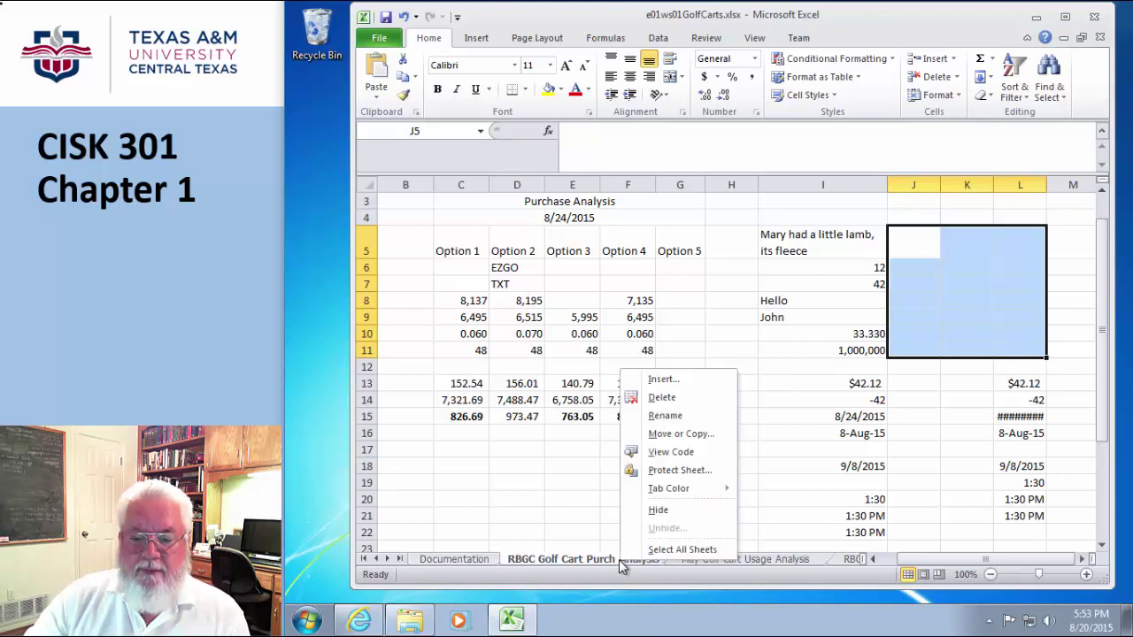
{"action": "left_click", "coordinate": [663, 380]}
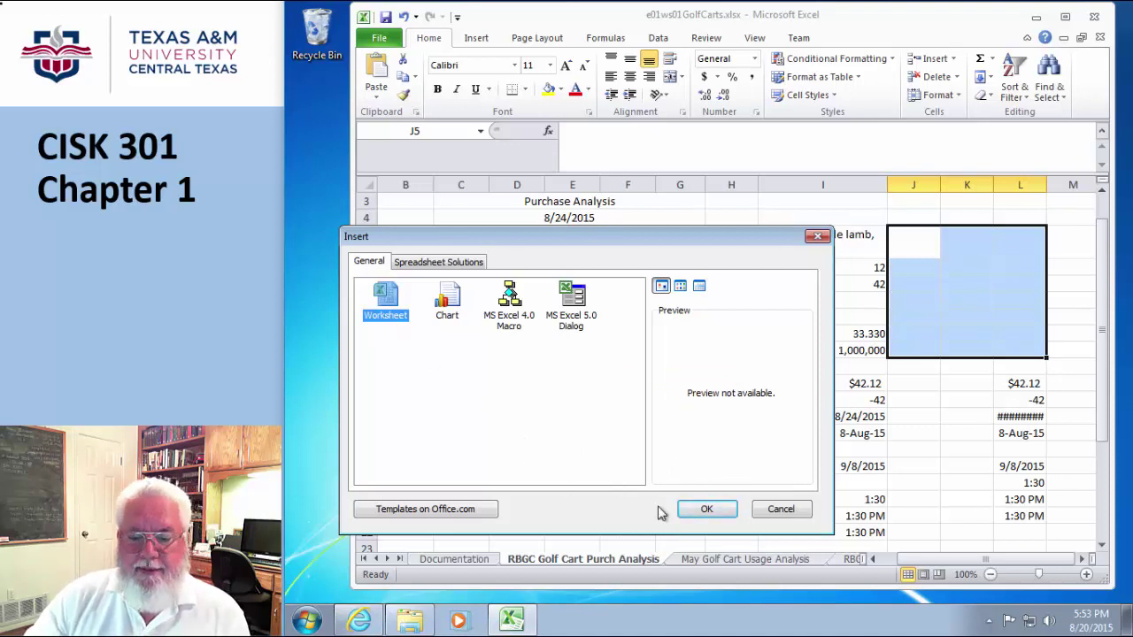
{"action": "left_click", "coordinate": [707, 511]}
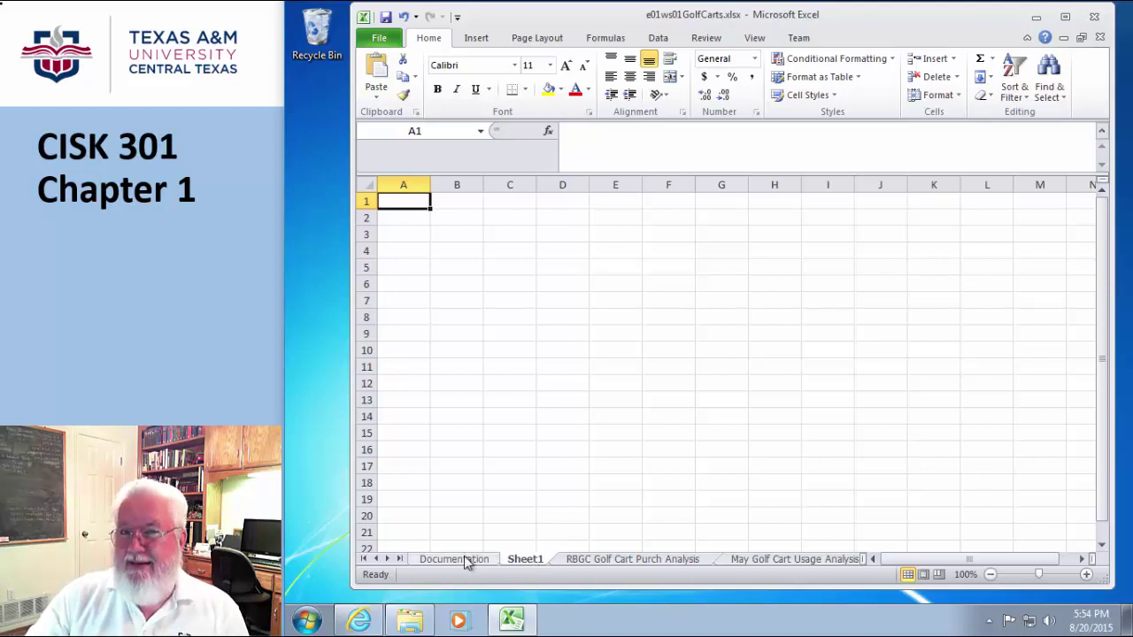
{"action": "right_click", "coordinate": [528, 560]}
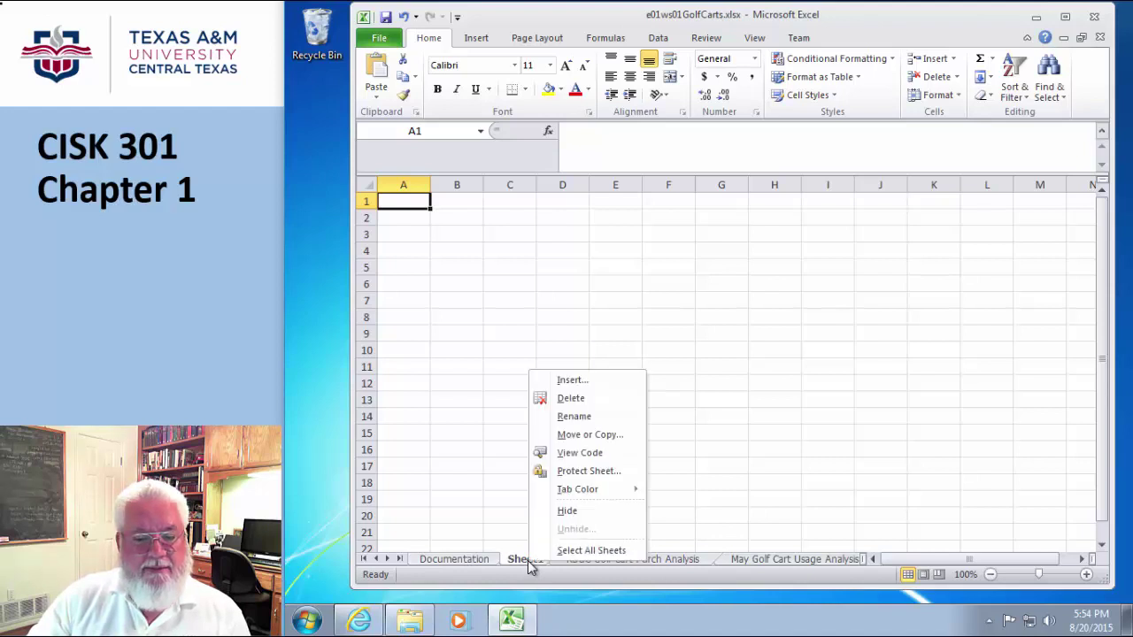
{"action": "left_click", "coordinate": [591, 420]}
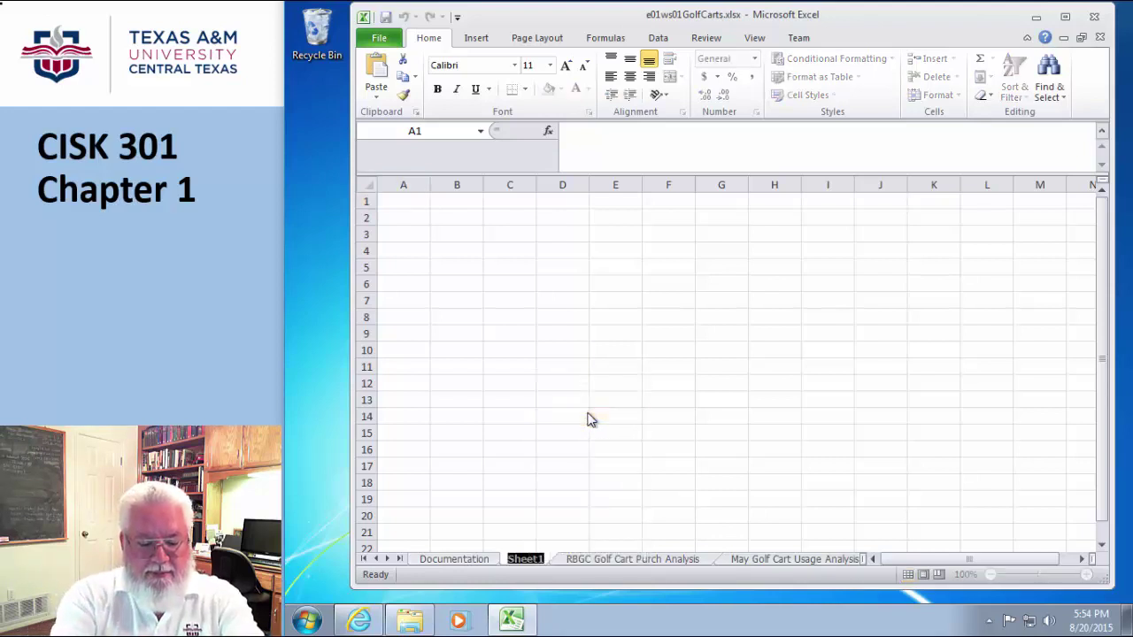
{"action": "type", "text": "Demo Data"}
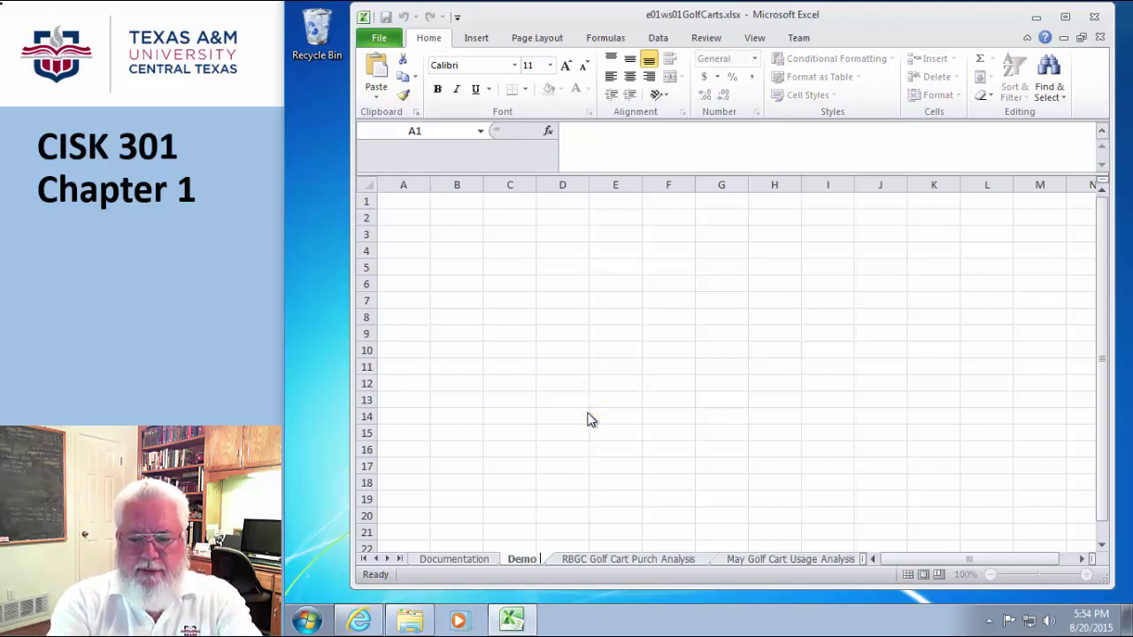
{"action": "key", "text": "Return"}
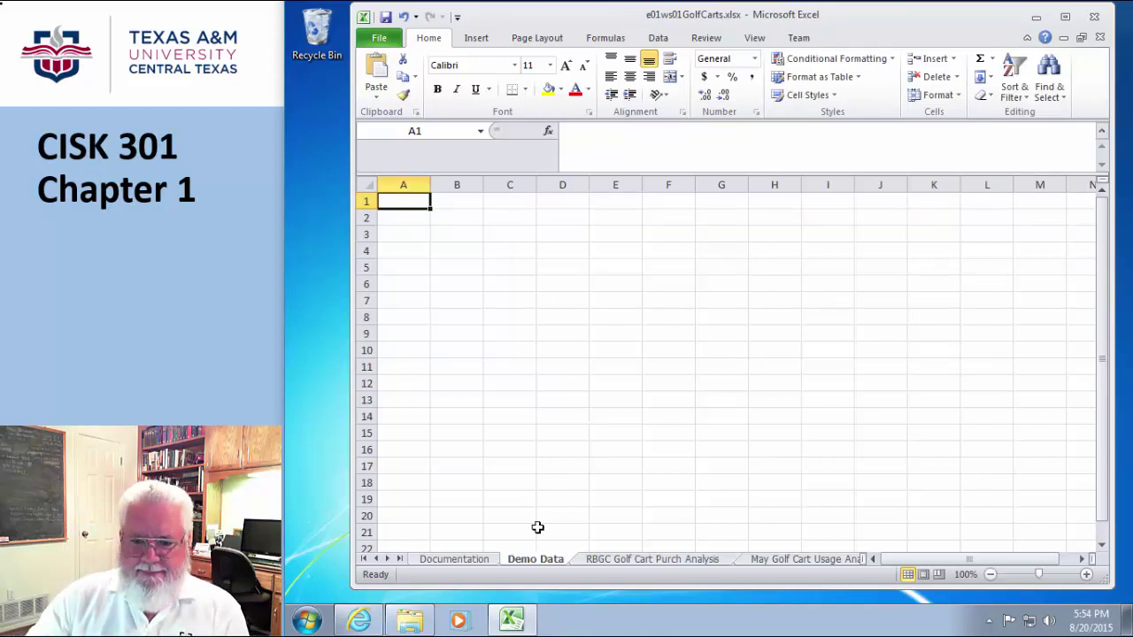
Delete the Demo Data worksheet.
{"action": "right_click", "coordinate": [536, 562]}
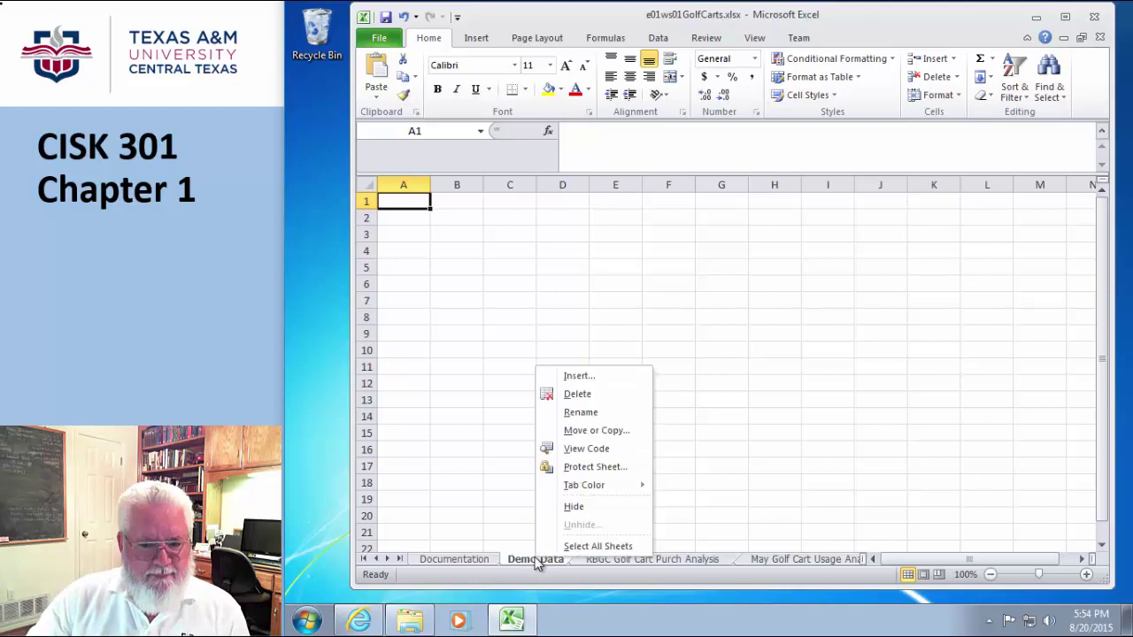
{"action": "left_click", "coordinate": [571, 396]}
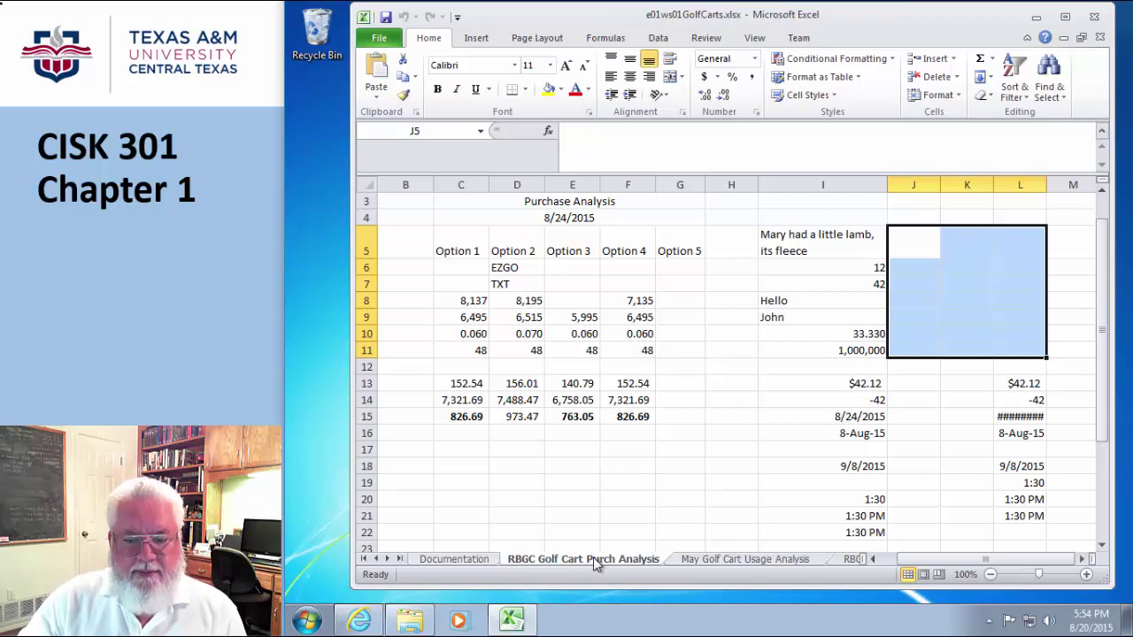
Create a copy of the RBGC Golf Cart Purch Analysis worksheet, placed before Documentation in the same workbook.
{"action": "right_click", "coordinate": [529, 565]}
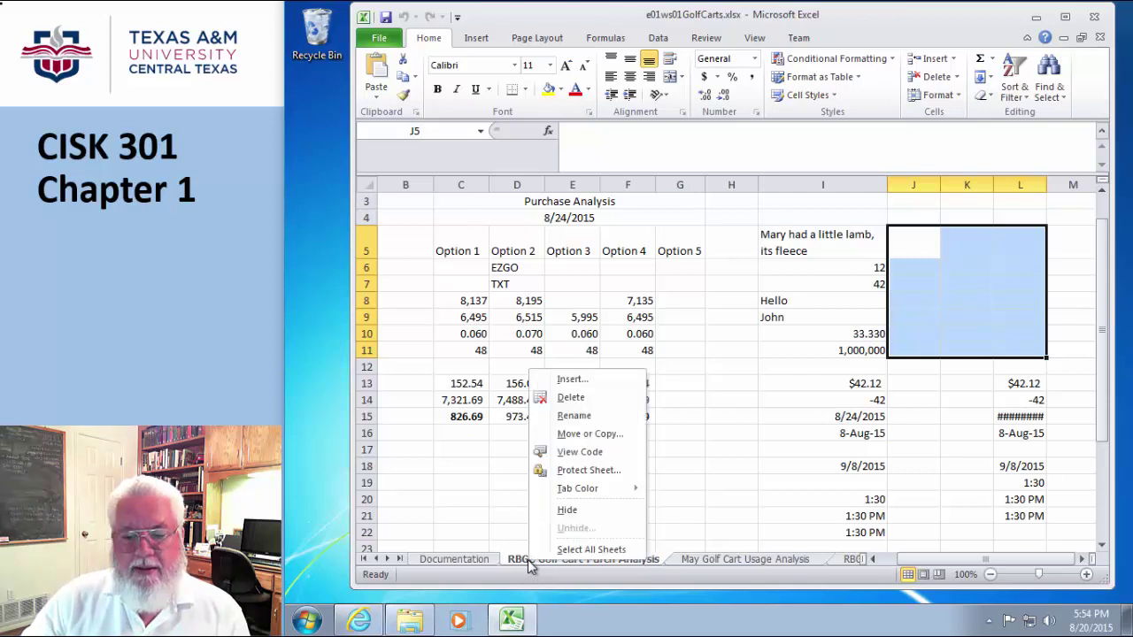
{"action": "left_click", "coordinate": [584, 437]}
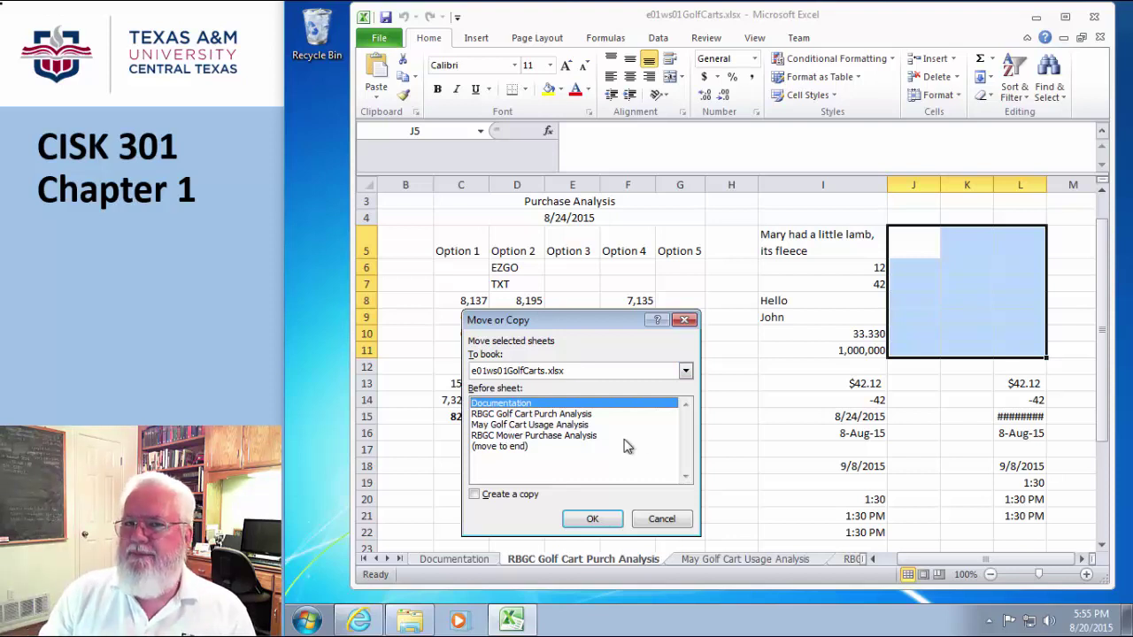
{"action": "left_click", "coordinate": [475, 495]}
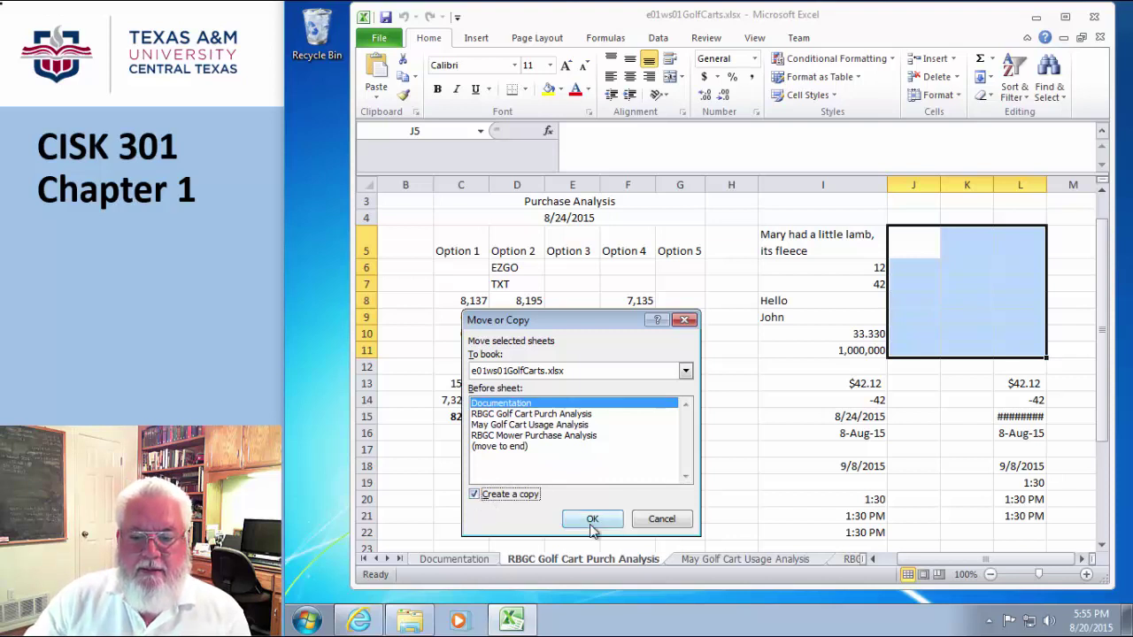
{"action": "left_click", "coordinate": [593, 521]}
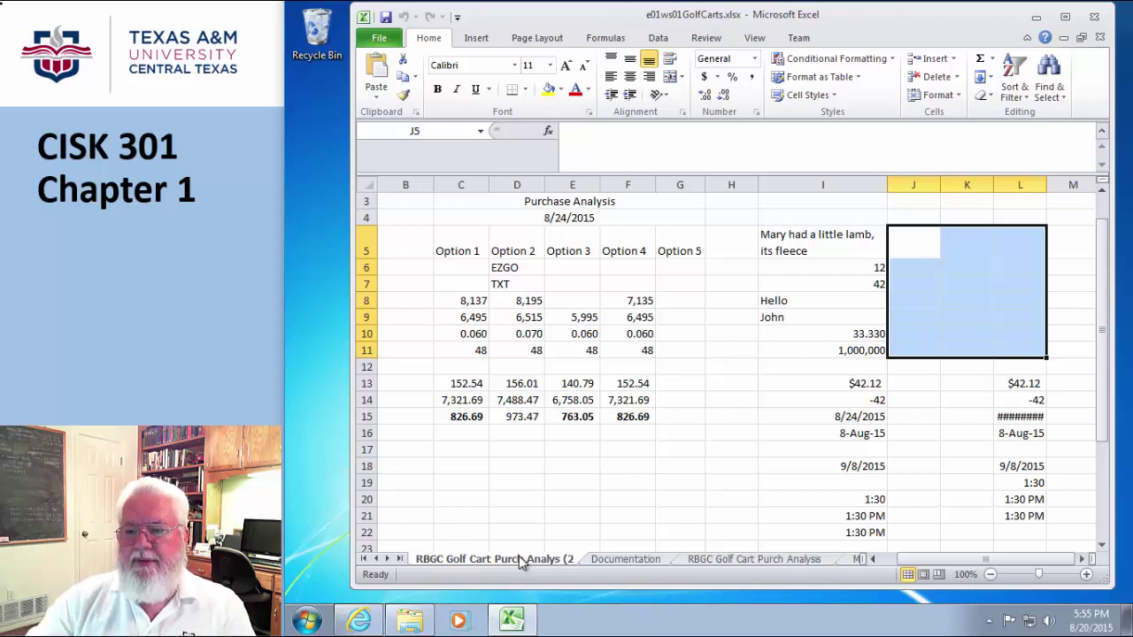
Enter the numbers 1 through 5 down cells K5 to K9 of the copied worksheet.
{"action": "left_click", "coordinate": [964, 437]}
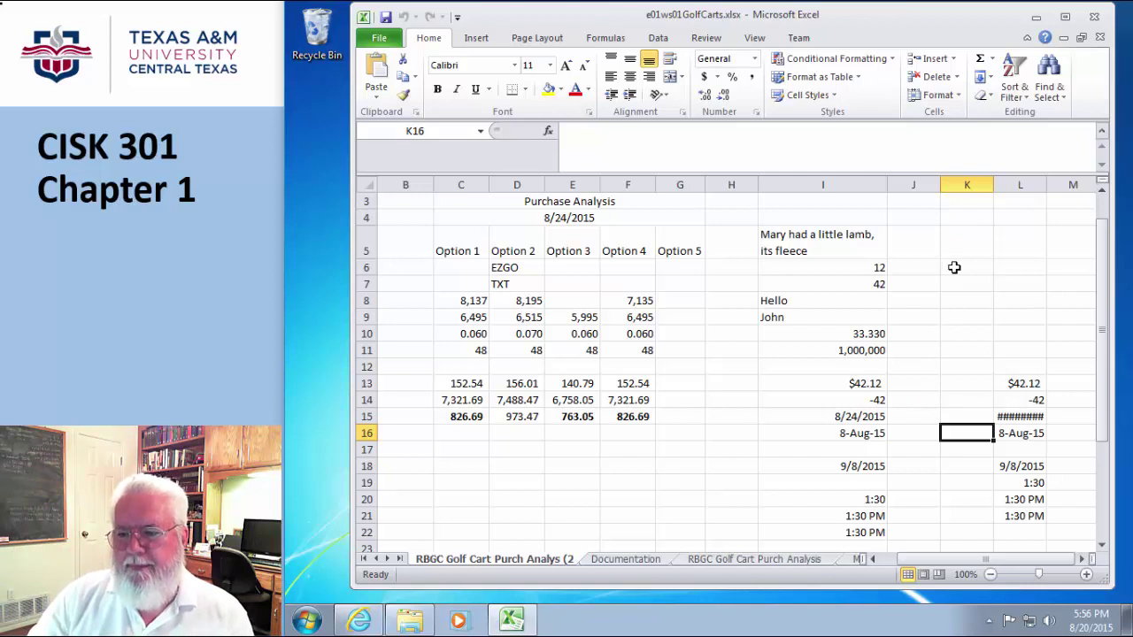
{"action": "left_click", "coordinate": [953, 255]}
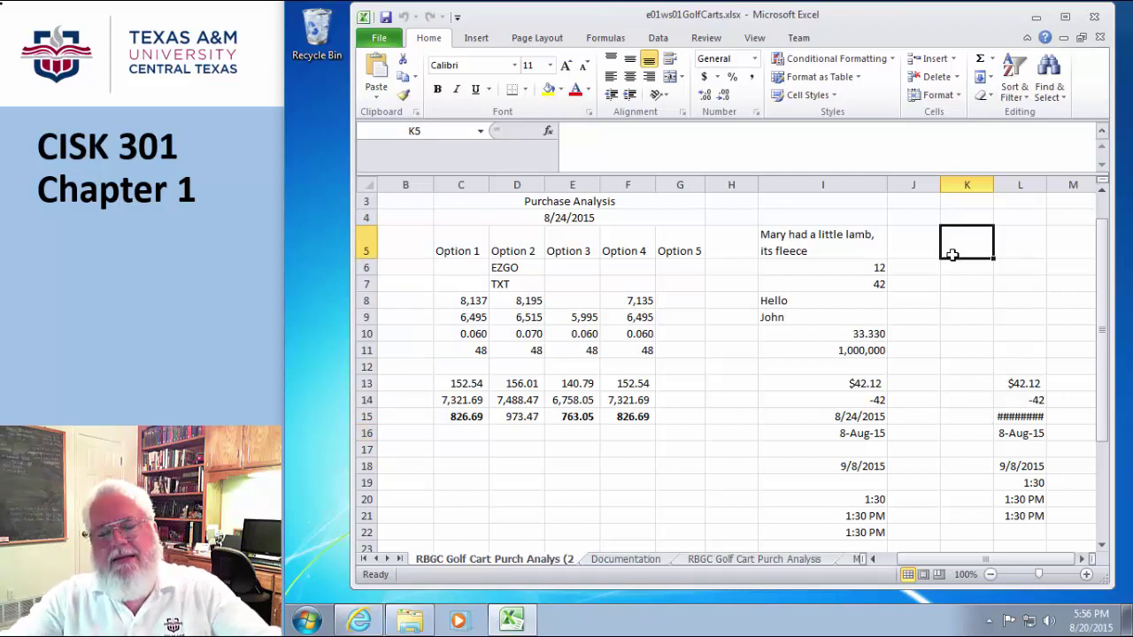
{"action": "type", "text": "1"}
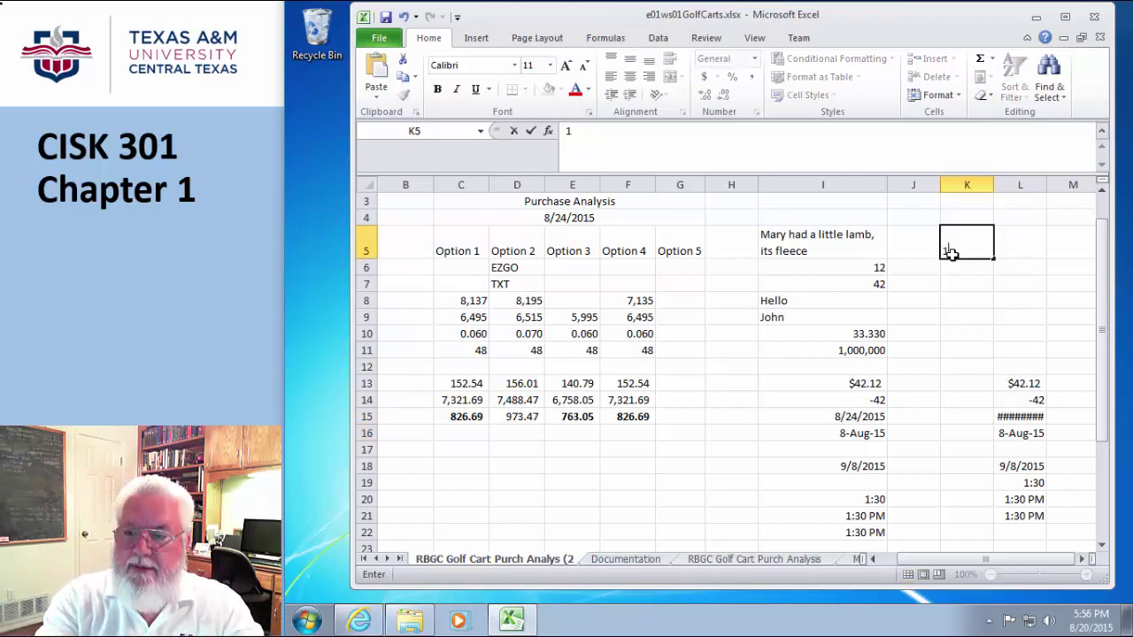
{"action": "key", "text": "Return"}
{"action": "type", "text": "2"}
{"action": "key", "text": "Return"}
{"action": "type", "text": "3"}
{"action": "key", "text": "Return"}
{"action": "type", "text": "4"}
{"action": "key", "text": "Return"}
{"action": "type", "text": "5"}
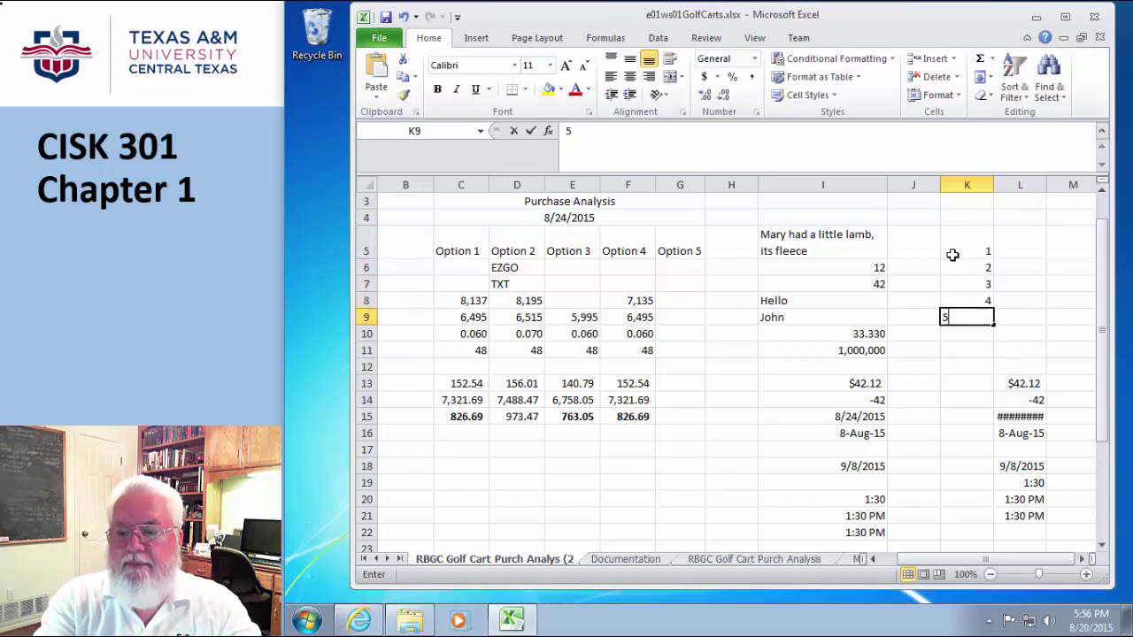
{"action": "key", "text": "Return"}
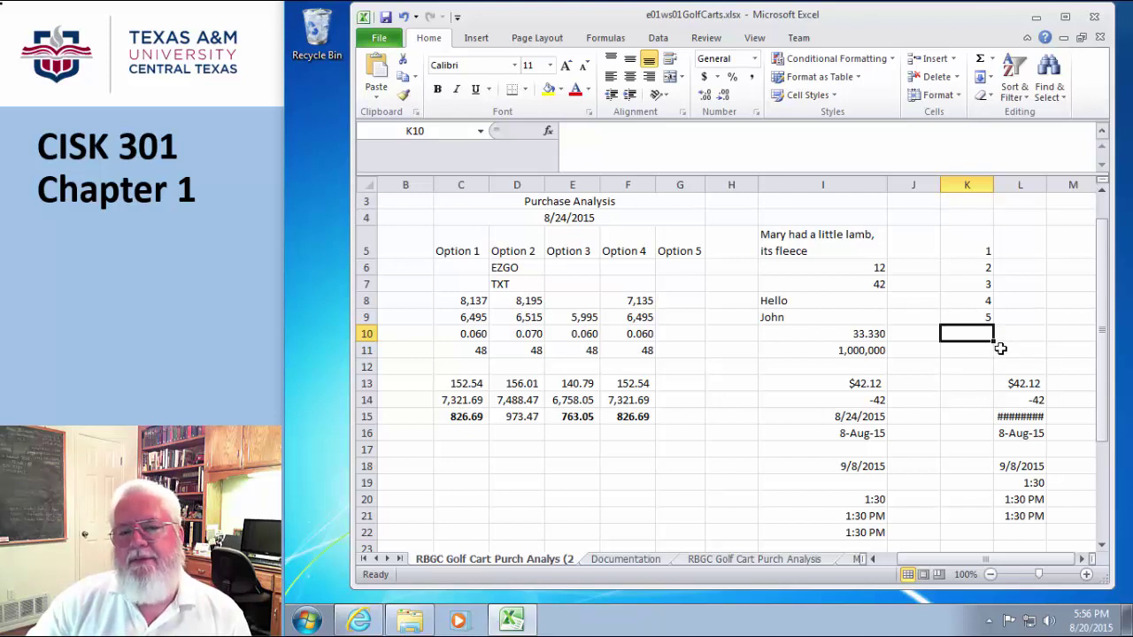
Fill the single value in K9 down through K17.
{"action": "left_click", "coordinate": [975, 317]}
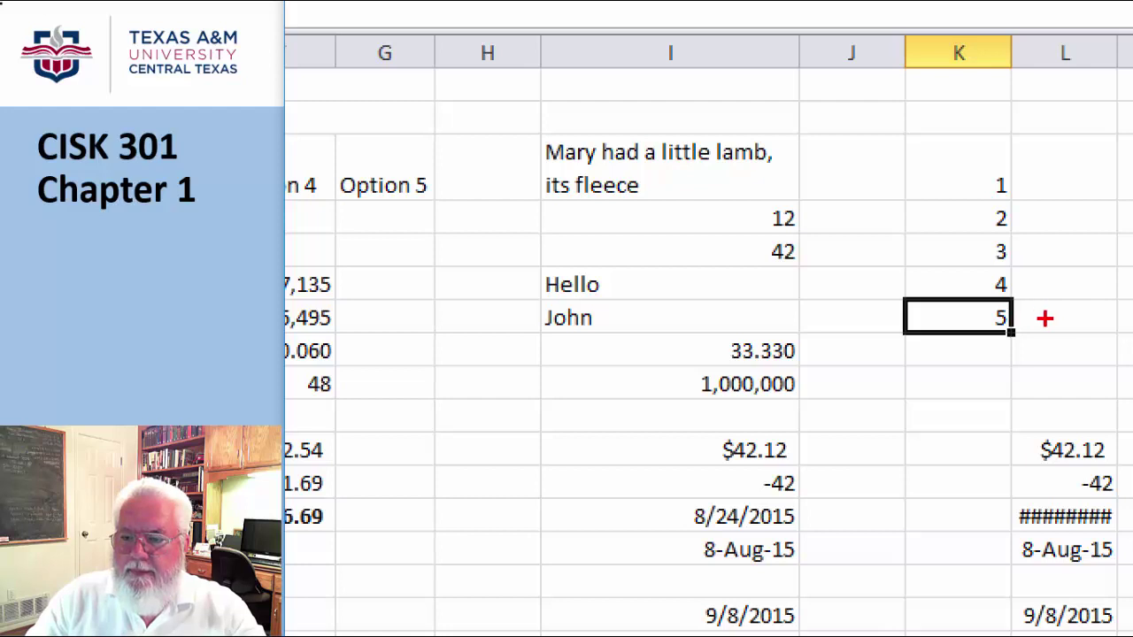
{"action": "mouse_move", "coordinate": [1022, 321]}
{"action": "left_mouse_down"}
{"action": "mouse_move", "coordinate": [995, 330]}
{"action": "mouse_move", "coordinate": [1034, 347]}
{"action": "mouse_move", "coordinate": [1025, 315]}
{"action": "mouse_move", "coordinate": [1011, 312]}
{"action": "left_mouse_up"}
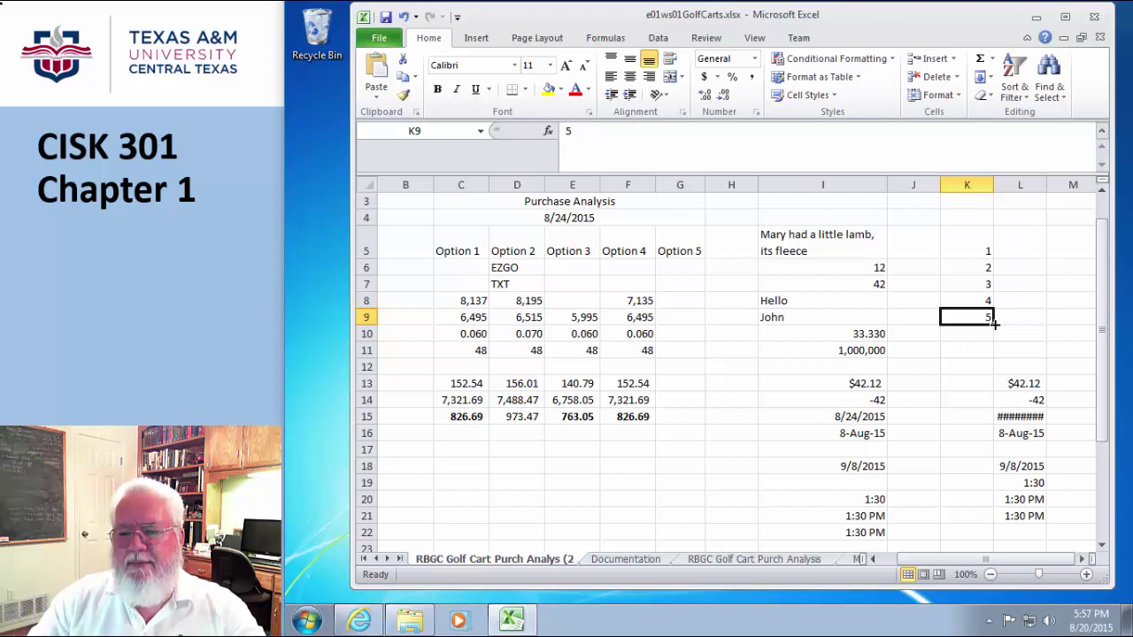
{"action": "left_click_drag", "start_coordinate": [994, 324], "coordinate": [994, 452]}
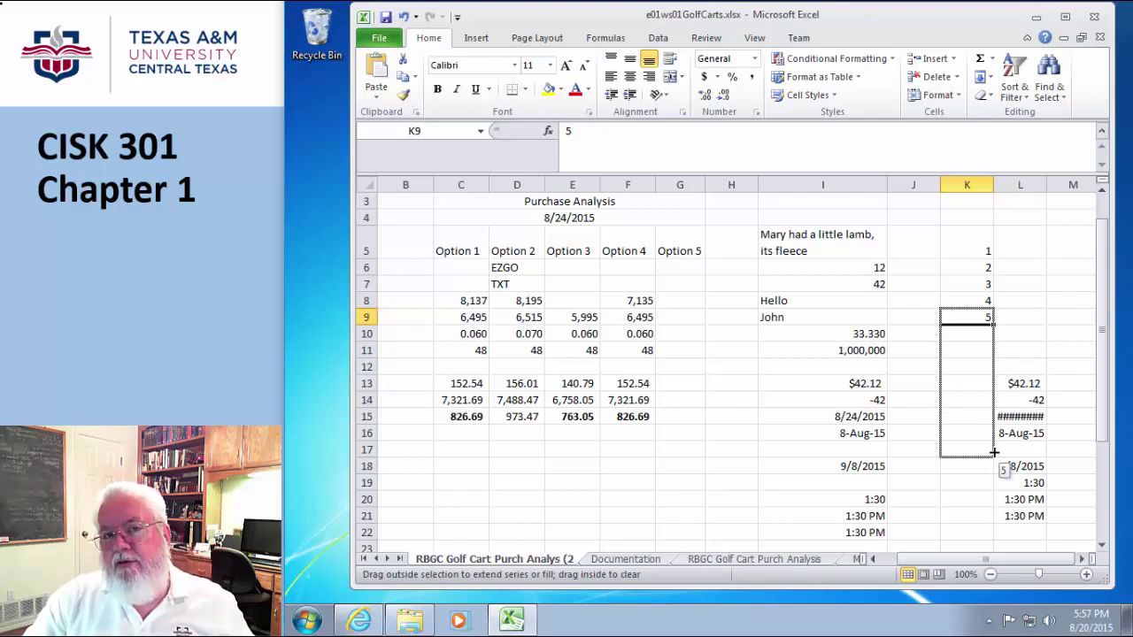
{"action": "left_click_drag", "start_coordinate": [994, 452], "coordinate": [994, 452]}
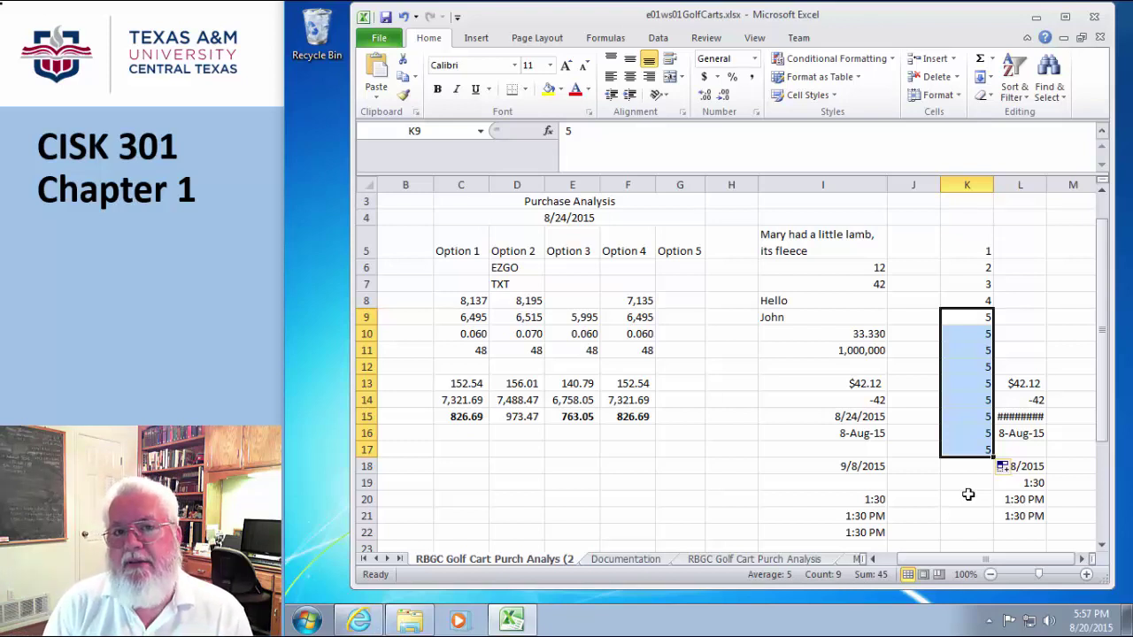
Extend the number series from K8:K9 down through K21.
{"action": "left_click", "coordinate": [1025, 301]}
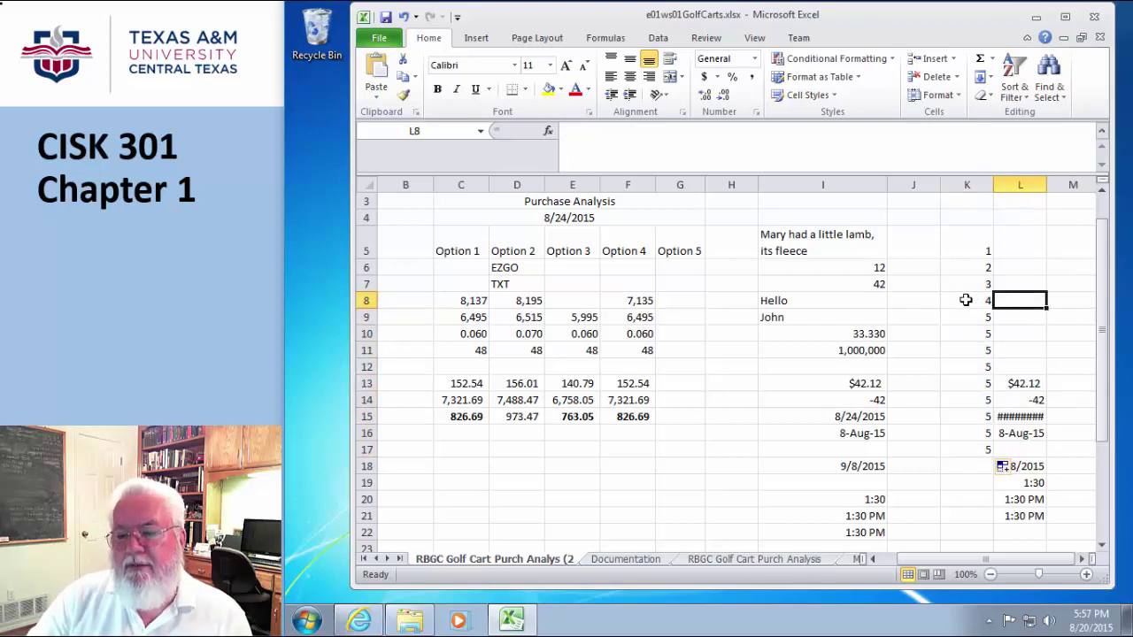
{"action": "left_click_drag", "start_coordinate": [966, 300], "coordinate": [966, 311]}
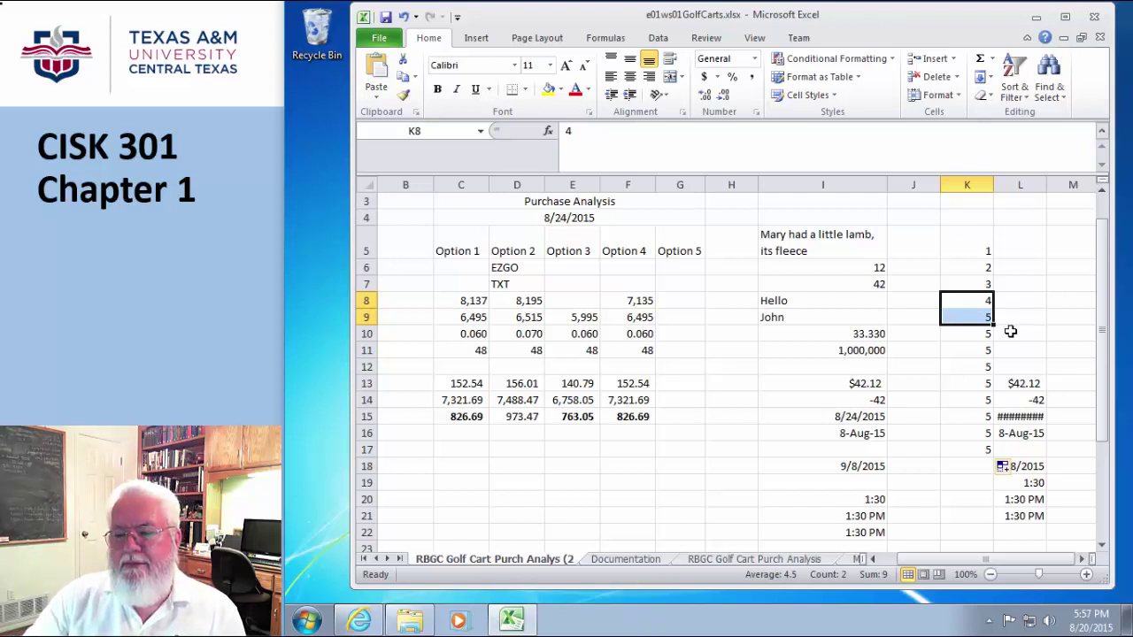
{"action": "left_click_drag", "start_coordinate": [993, 327], "coordinate": [998, 532]}
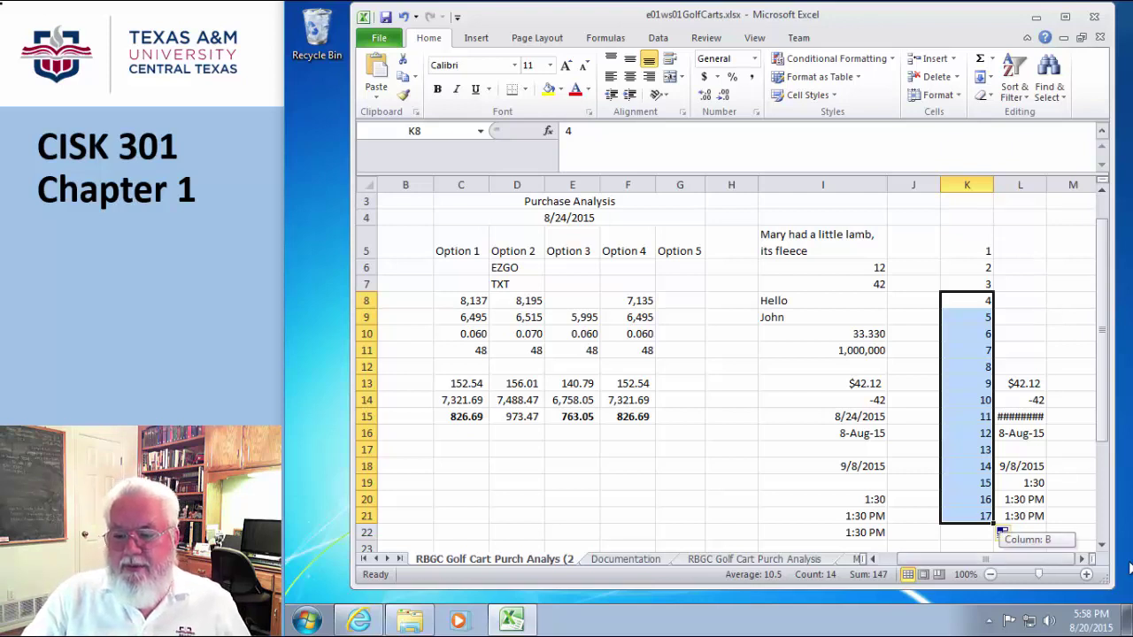
Copy the date in I15 into M5 and M6, widening column M to fit it.
{"action": "left_click", "coordinate": [875, 416]}
{"action": "key", "text": "ctrl+c"}
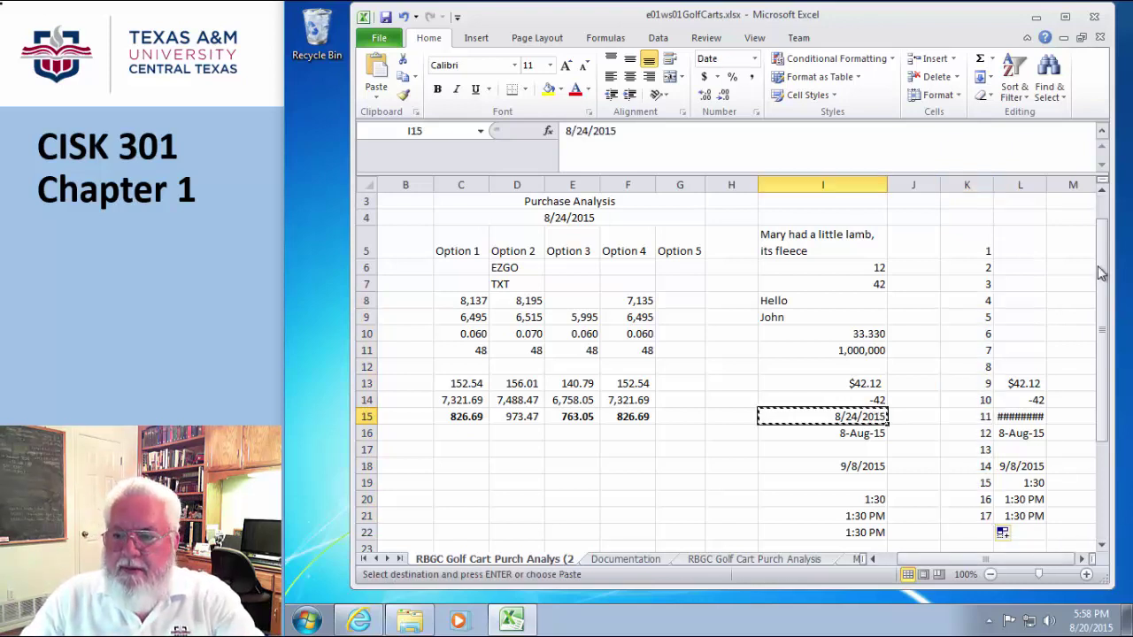
{"action": "left_click", "coordinate": [1073, 249]}
{"action": "key", "text": "ctrl+v"}
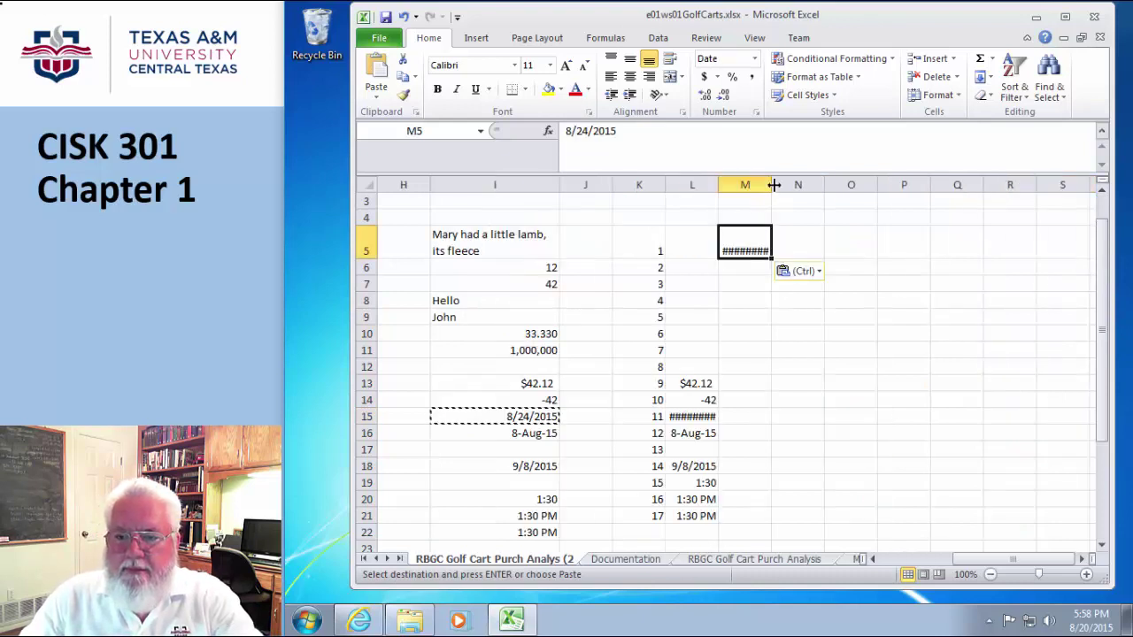
{"action": "left_click_drag", "start_coordinate": [771, 184], "coordinate": [774, 315]}
{"action": "left_click", "coordinate": [735, 269]}
{"action": "key", "text": "ctrl+v"}
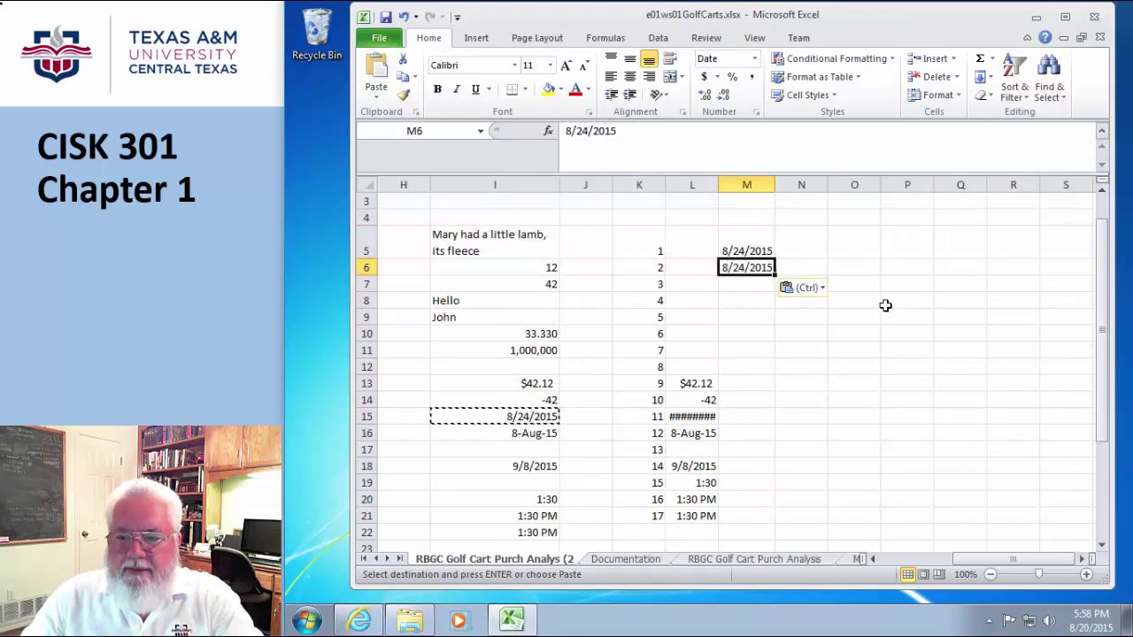
Change the date in M6 to 8/25/2015.
{"action": "key", "text": "Escape"}
{"action": "left_click", "coordinate": [584, 131]}
{"action": "key", "text": "Delete"}
{"action": "type", "text": "5"}
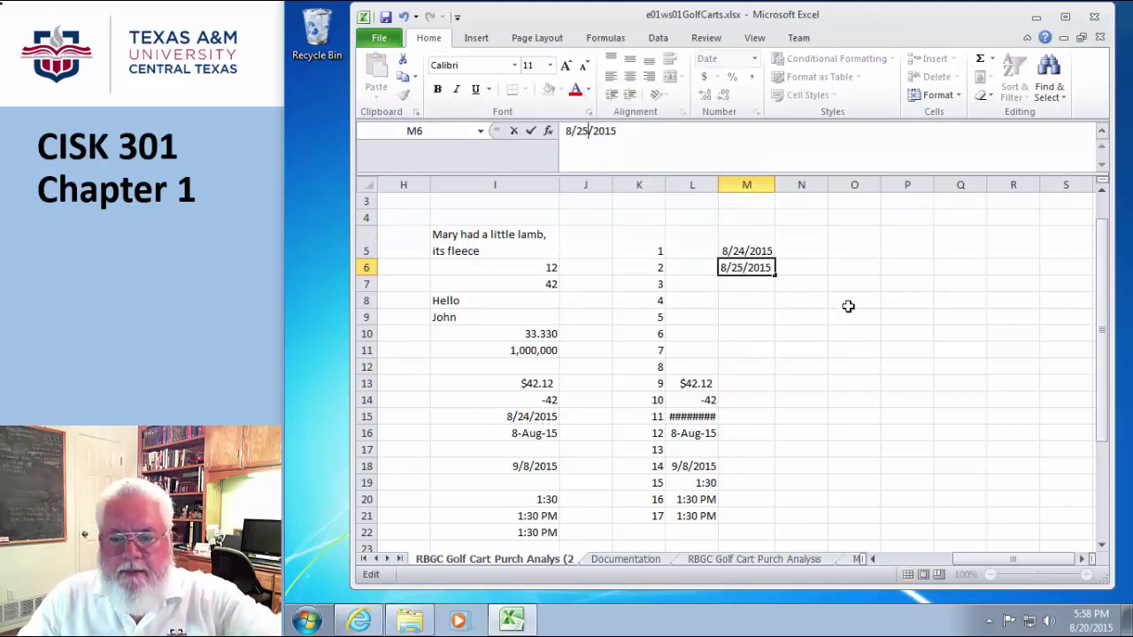
{"action": "left_click", "coordinate": [847, 305]}
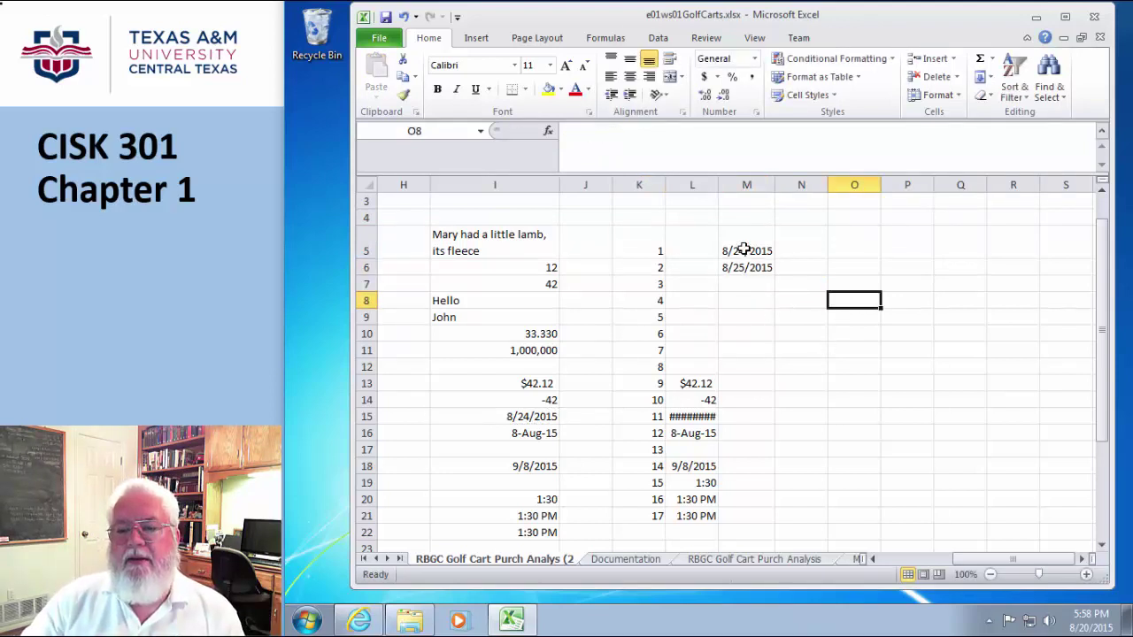
Fill the two dates in M5:M6 down through M20 and set the fill option to Copy Cells.
{"action": "left_click_drag", "start_coordinate": [742, 252], "coordinate": [778, 504]}
{"action": "left_click", "coordinate": [912, 473]}
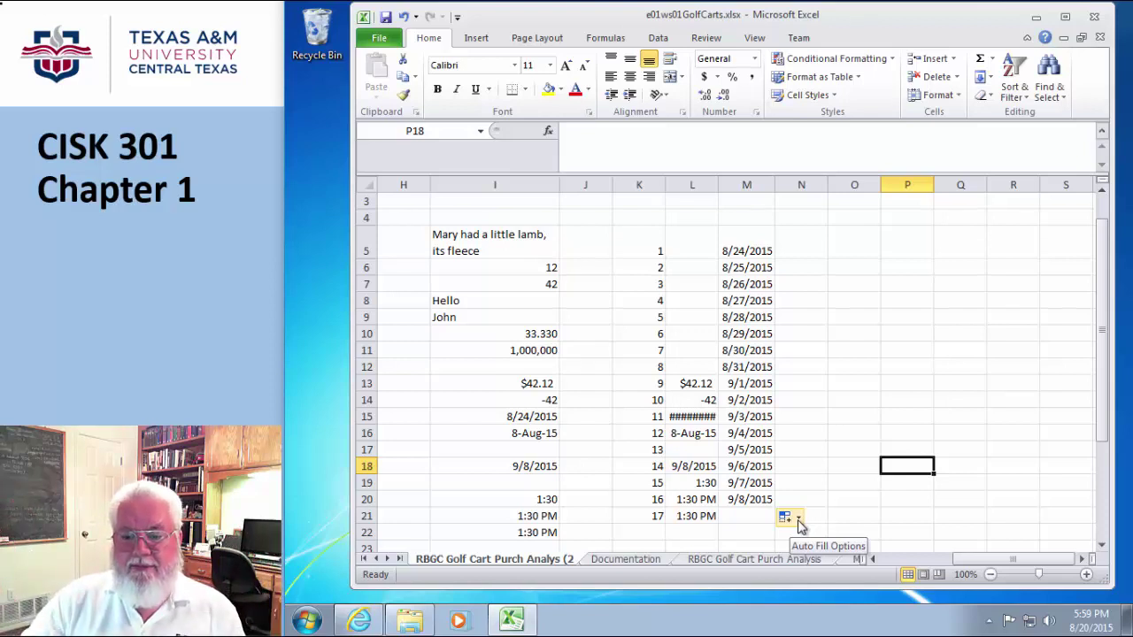
{"action": "left_click", "coordinate": [799, 520]}
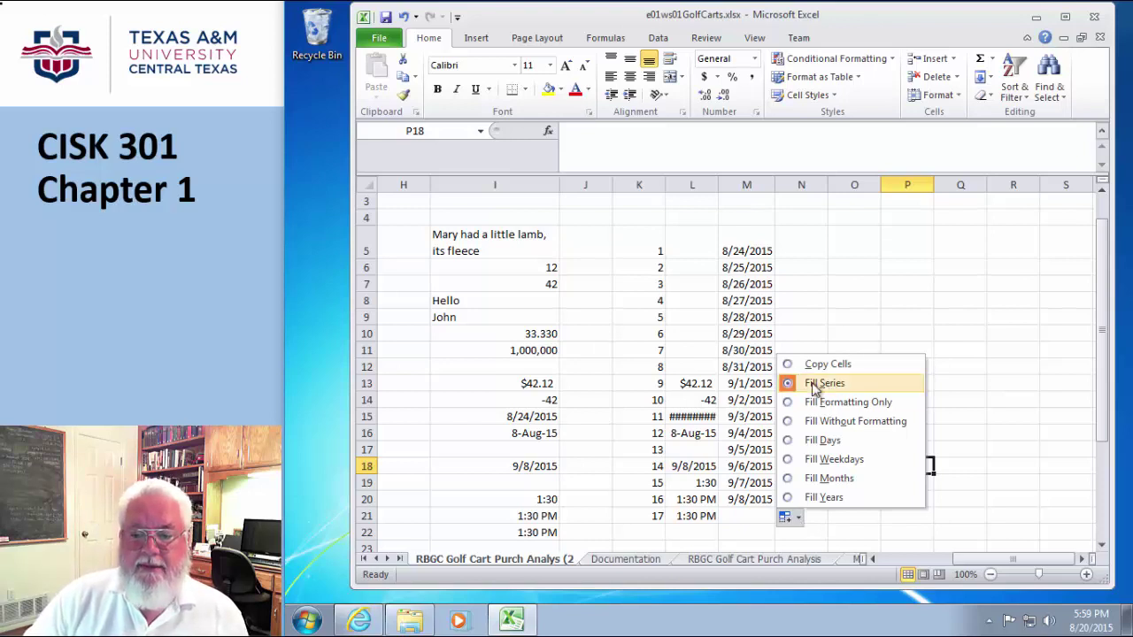
{"action": "left_click", "coordinate": [789, 364]}
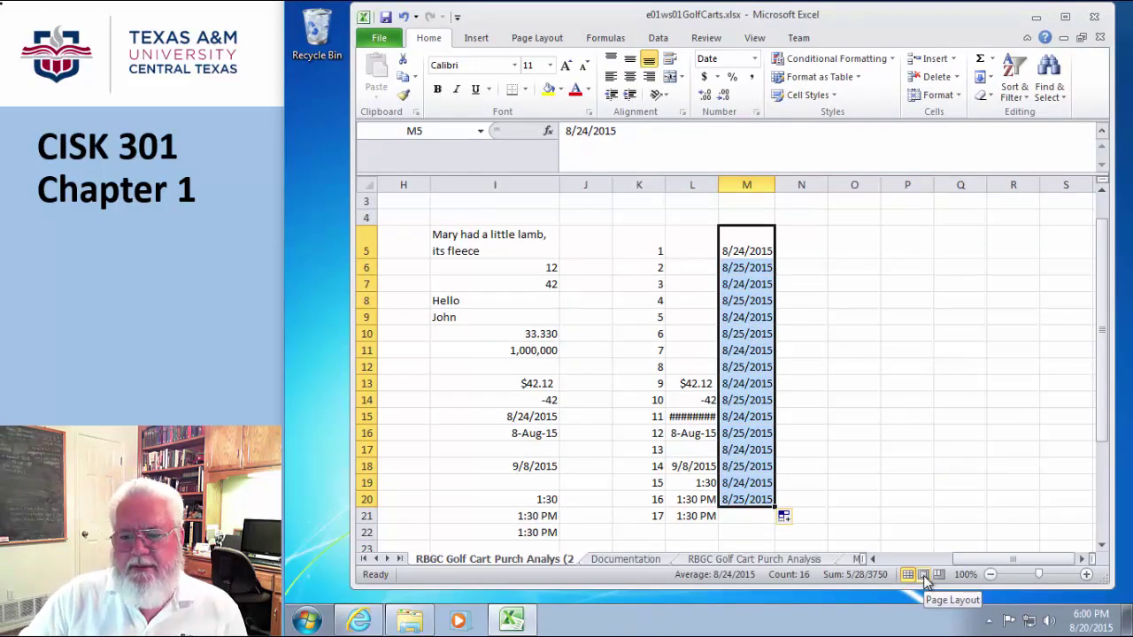
Show the worksheet in Page Layout view and examine its header and footer areas and the gap between pages.
{"action": "left_click", "coordinate": [923, 576]}
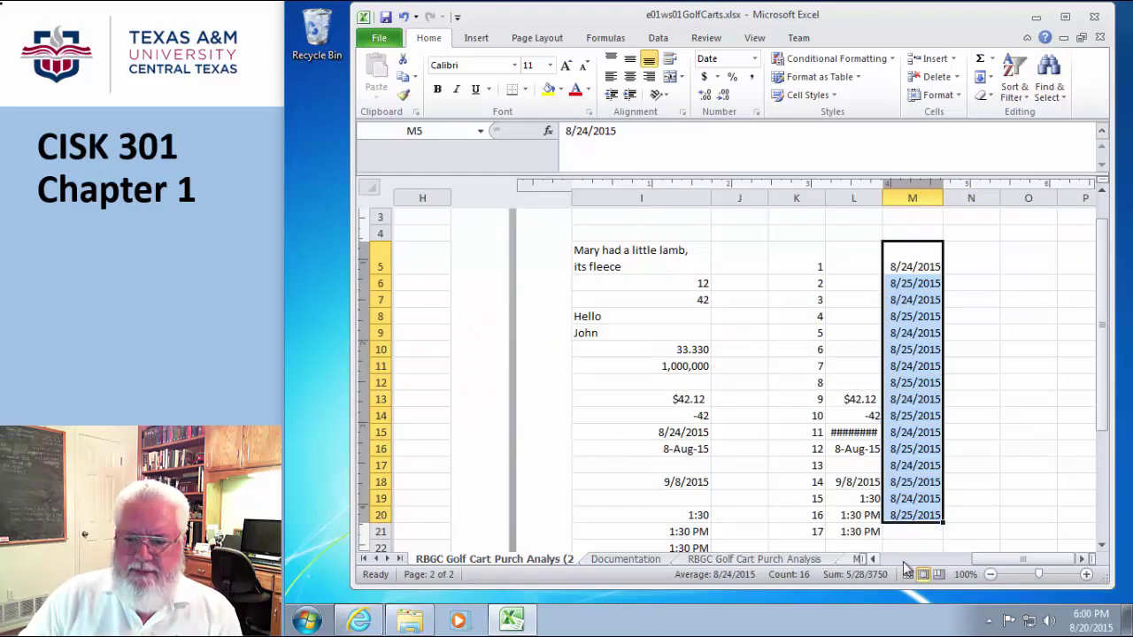
{"action": "left_click_drag", "start_coordinate": [1003, 560], "coordinate": [873, 558]}
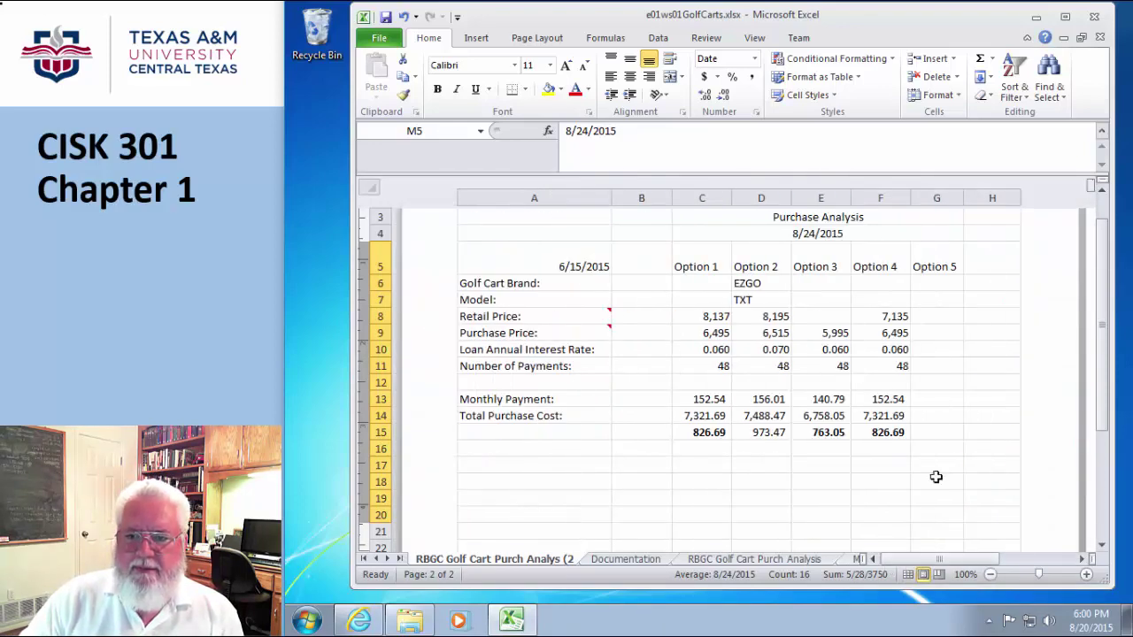
{"action": "scroll", "coordinate": [936, 476], "scroll_direction": "up", "scroll_amount": 2}
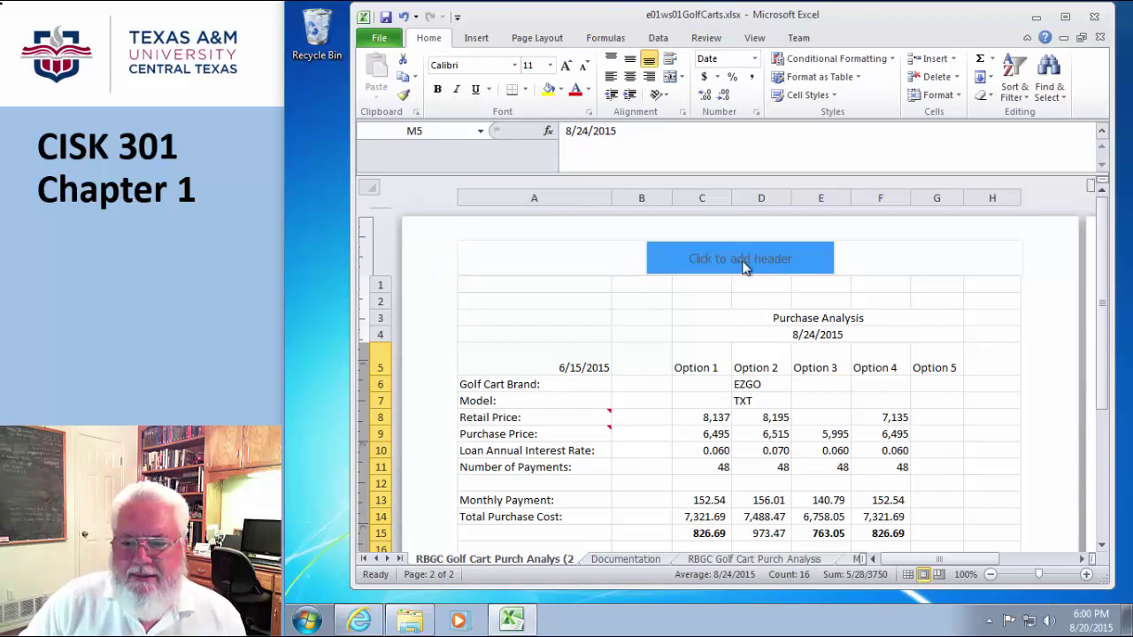
{"action": "scroll", "coordinate": [930, 283], "scroll_direction": "down", "scroll_amount": 4}
{"action": "scroll", "coordinate": [930, 292], "scroll_direction": "down", "scroll_amount": 6}
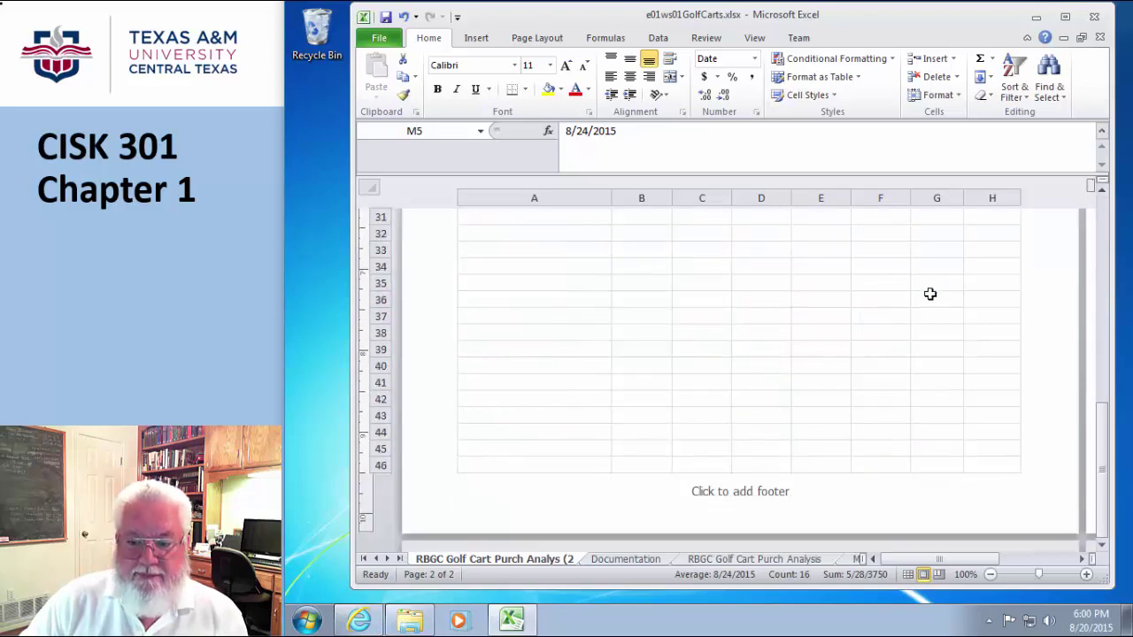
{"action": "scroll", "coordinate": [930, 294], "scroll_direction": "down", "scroll_amount": 7}
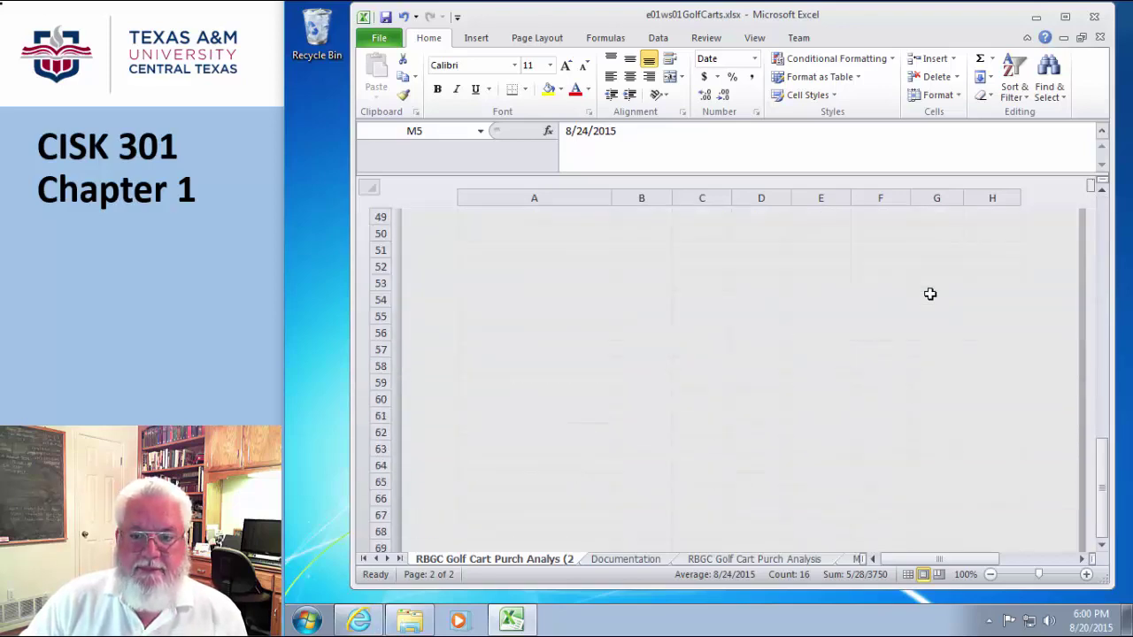
{"action": "scroll", "coordinate": [931, 294], "scroll_direction": "up", "scroll_amount": 4}
{"action": "scroll", "coordinate": [930, 301], "scroll_direction": "up", "scroll_amount": 13}
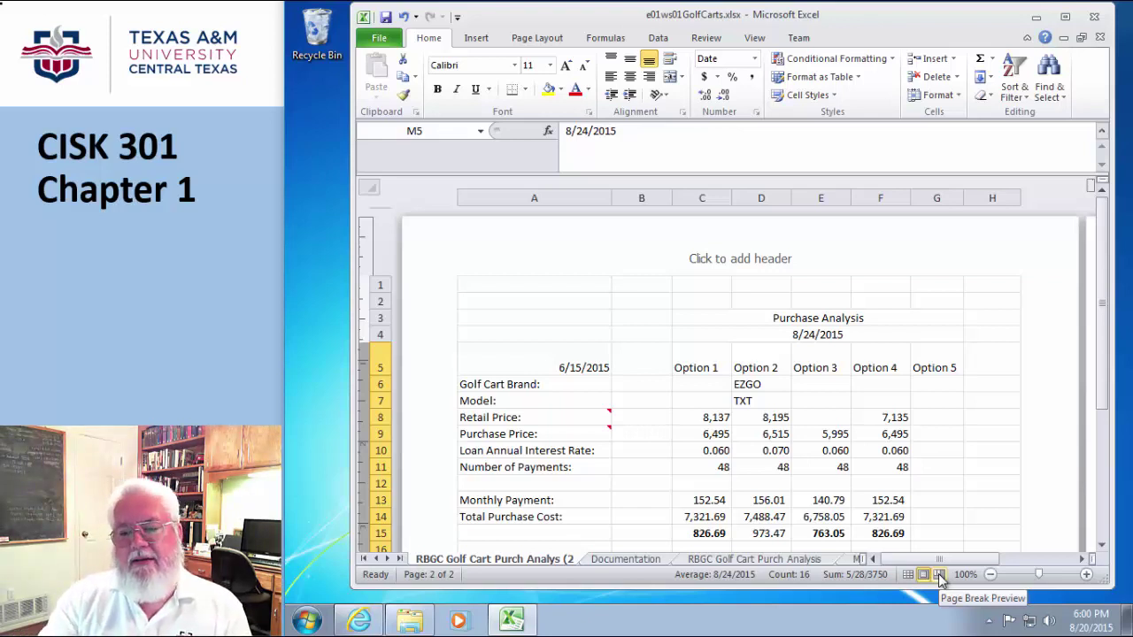
{"action": "left_click_drag", "start_coordinate": [938, 560], "coordinate": [959, 568]}
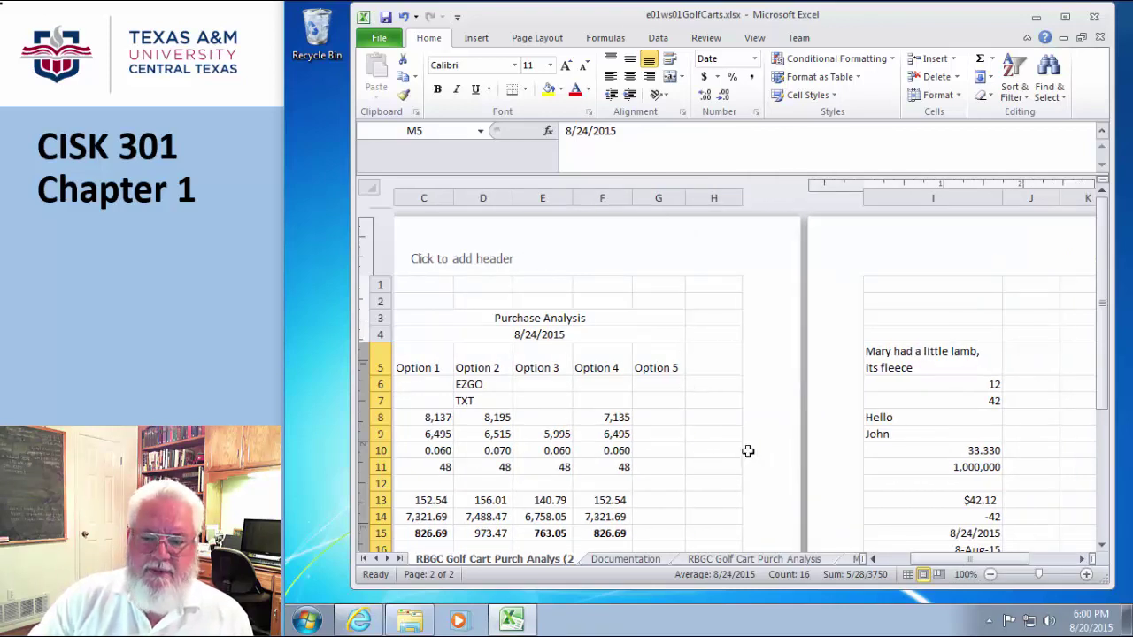
{"action": "left_click_drag", "start_coordinate": [960, 562], "coordinate": [921, 566]}
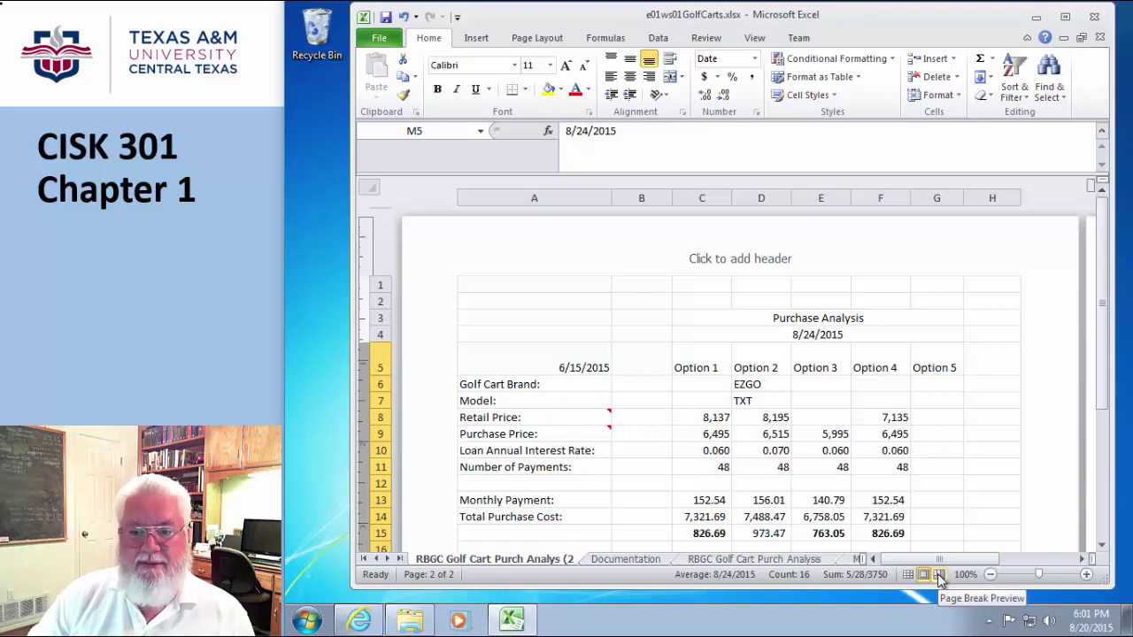
Display Page Break Preview and move the vertical page break between Page 1 and Page 2 to just after column I.
{"action": "left_click", "coordinate": [940, 576]}
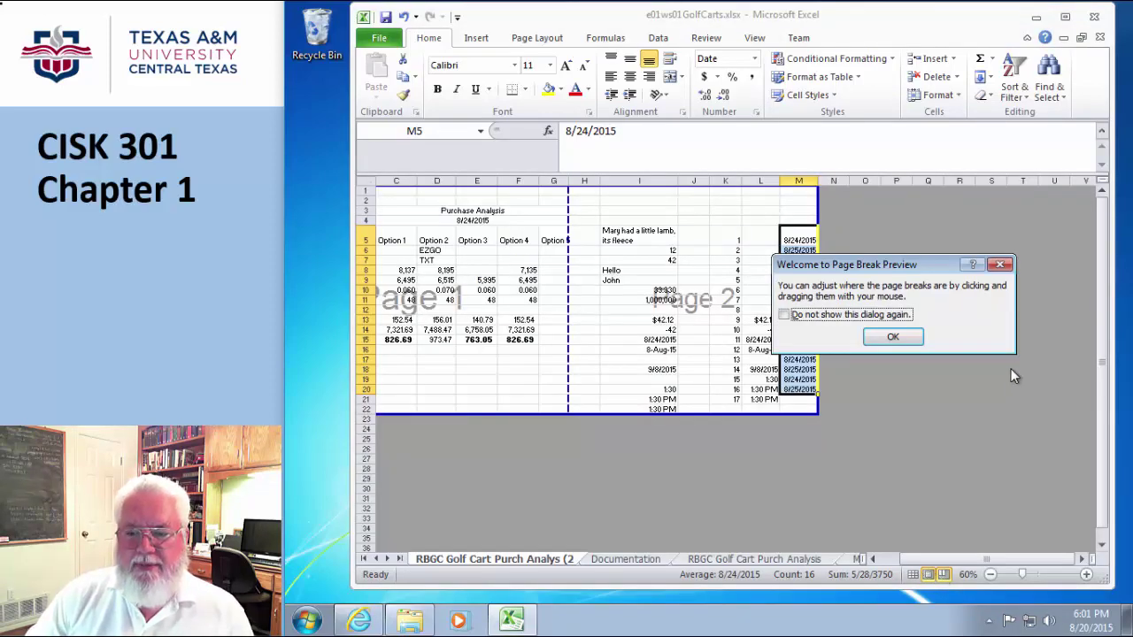
{"action": "left_click", "coordinate": [894, 339]}
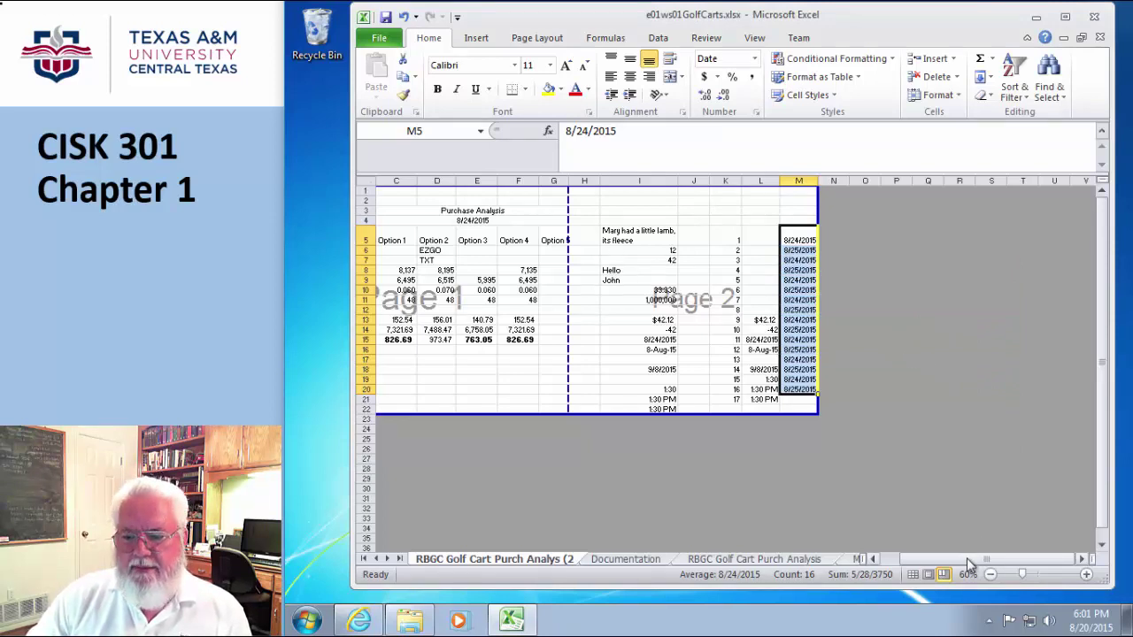
{"action": "left_click_drag", "start_coordinate": [984, 559], "coordinate": [968, 559]}
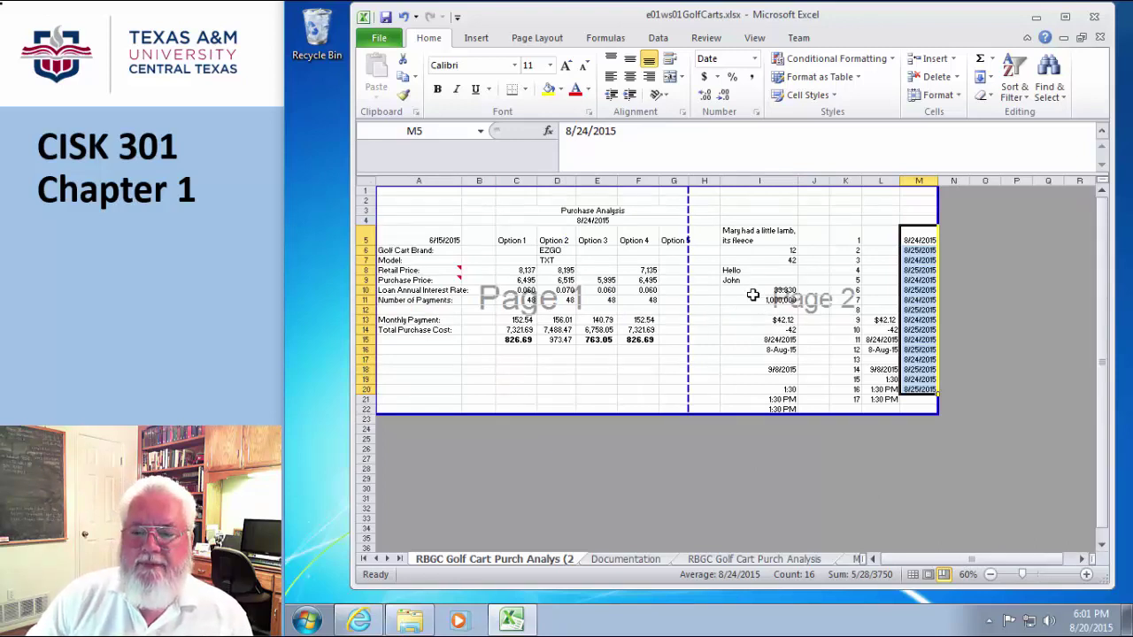
{"action": "left_click", "coordinate": [732, 290]}
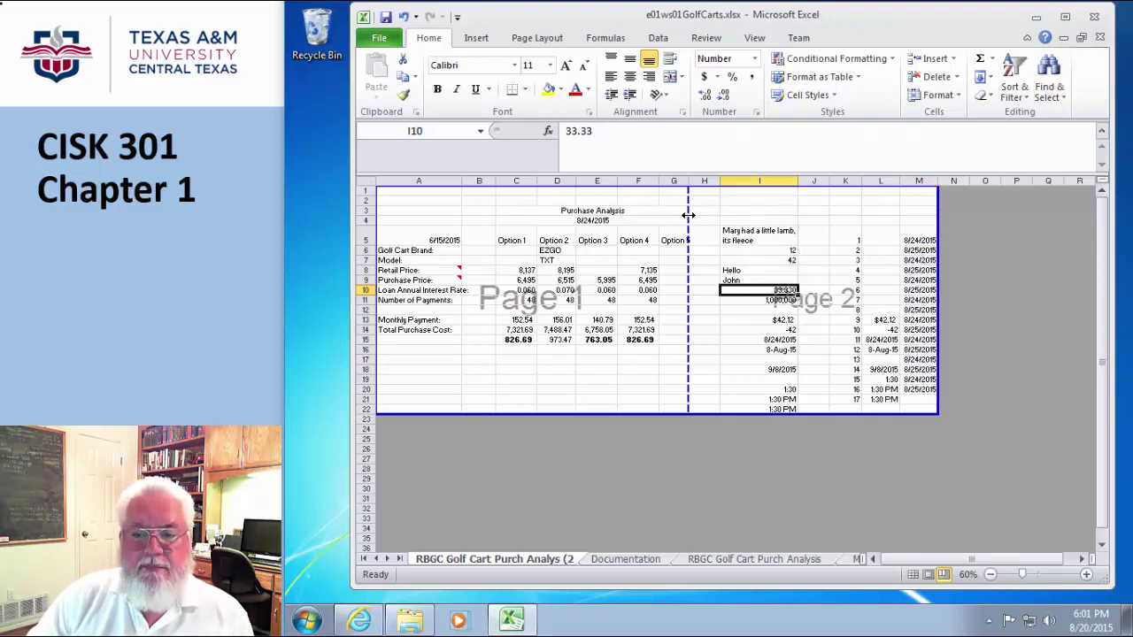
{"action": "left_click_drag", "start_coordinate": [689, 215], "coordinate": [782, 217]}
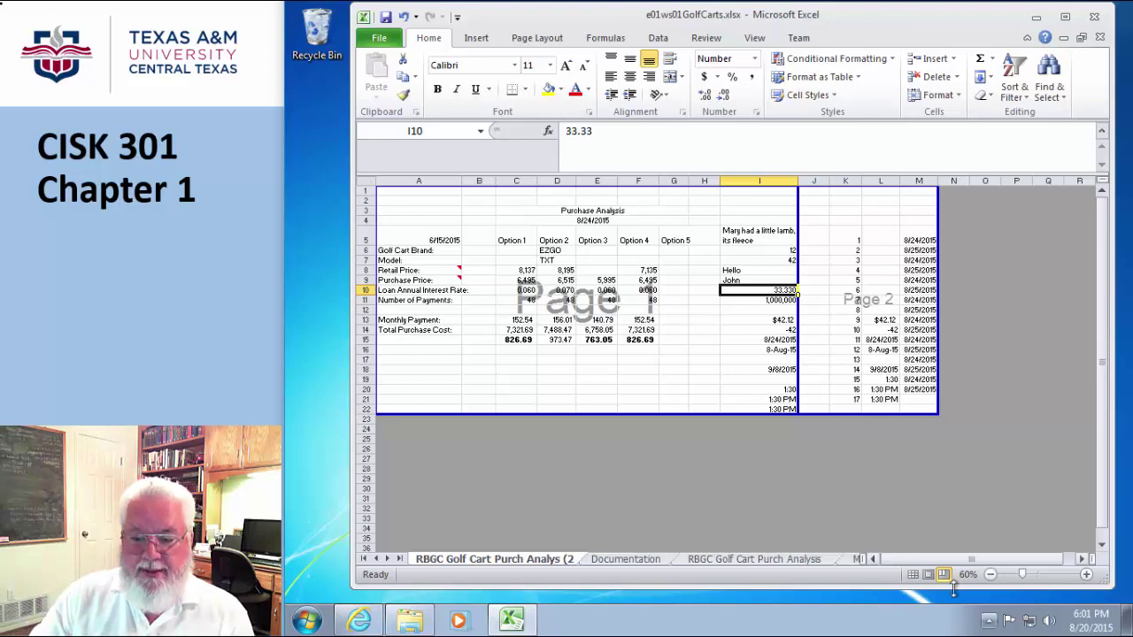
Check the adjusted page in Page Layout view and return to the original RBGC Golf Cart Purch Analysis worksheet.
{"action": "left_click", "coordinate": [928, 575]}
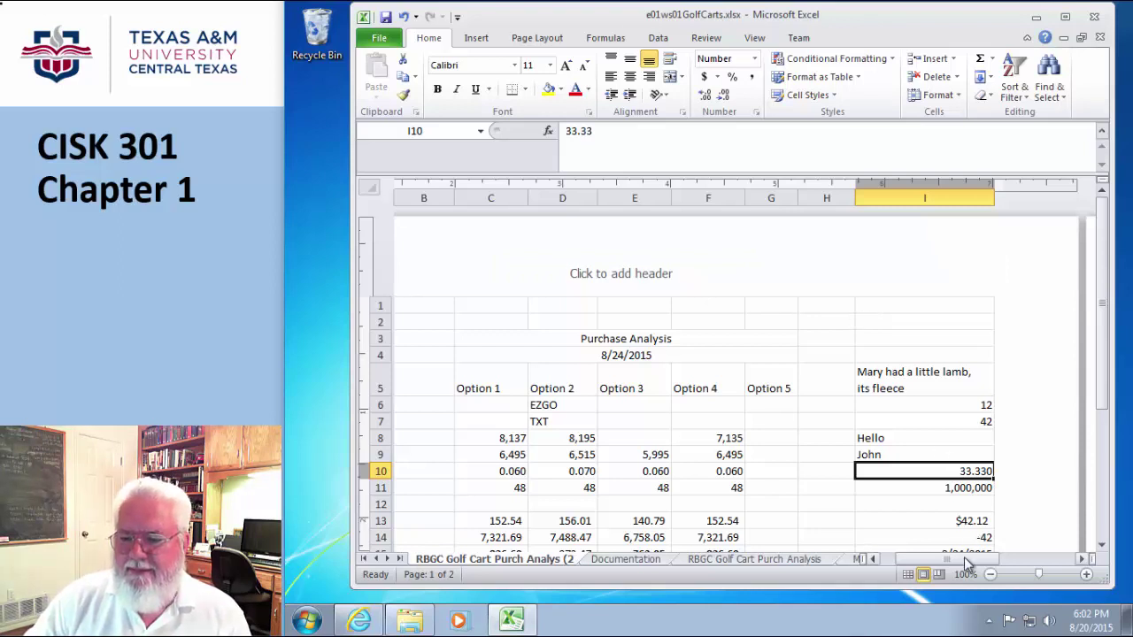
{"action": "left_click", "coordinate": [731, 558]}
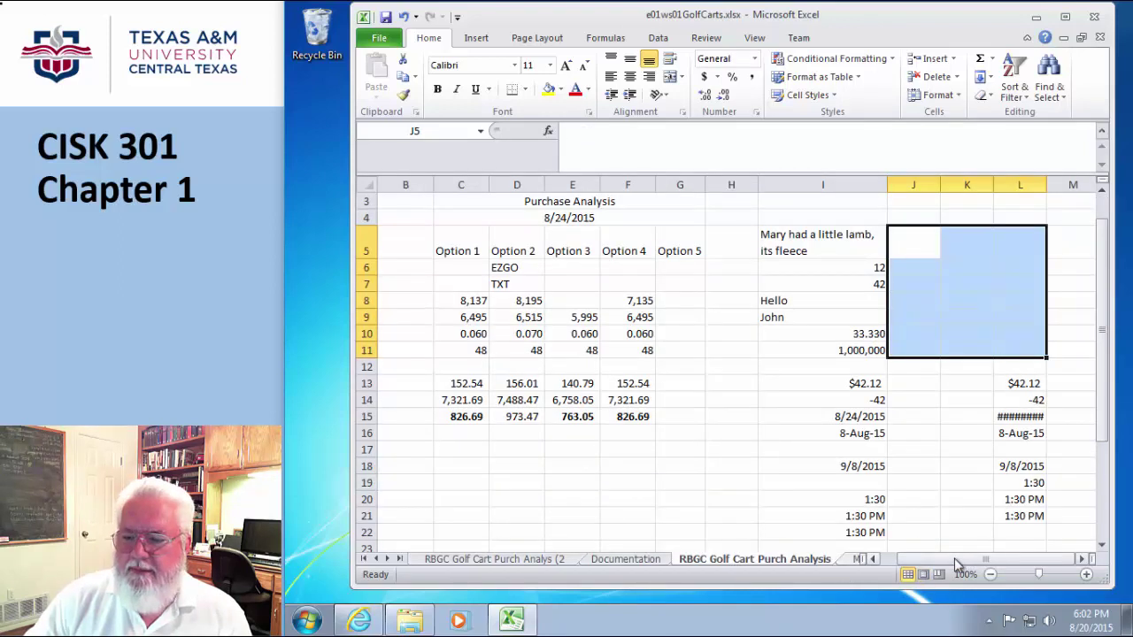
Switch to the May Golf Cart Usage Analysis worksheet and look over its cart usage data down the rows and across to column A.
{"action": "left_click", "coordinate": [387, 559]}
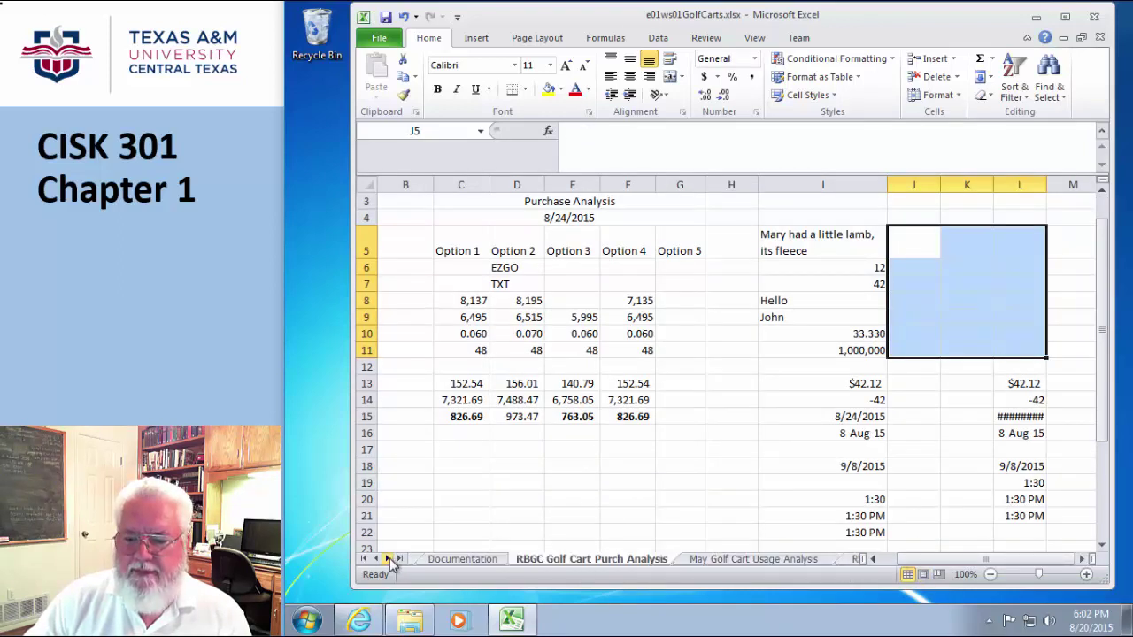
{"action": "left_click", "coordinate": [388, 559]}
{"action": "left_click", "coordinate": [646, 564]}
{"action": "scroll", "coordinate": [974, 440], "scroll_direction": "down", "scroll_amount": 10}
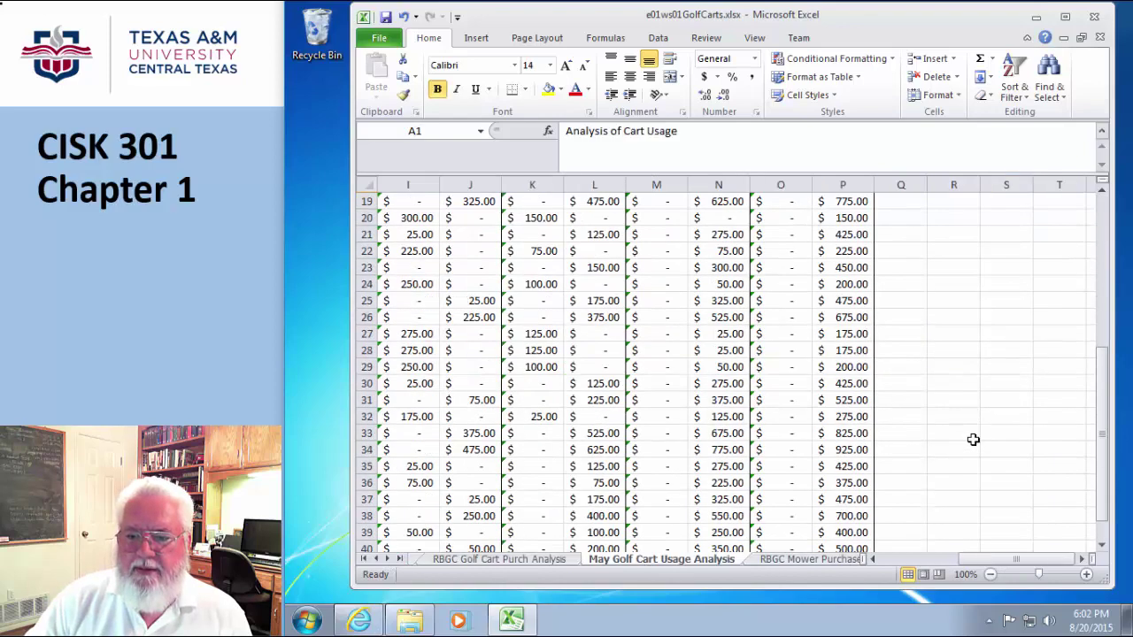
{"action": "scroll", "coordinate": [974, 440], "scroll_direction": "up", "scroll_amount": 5}
{"action": "scroll", "coordinate": [974, 442], "scroll_direction": "up", "scroll_amount": 5}
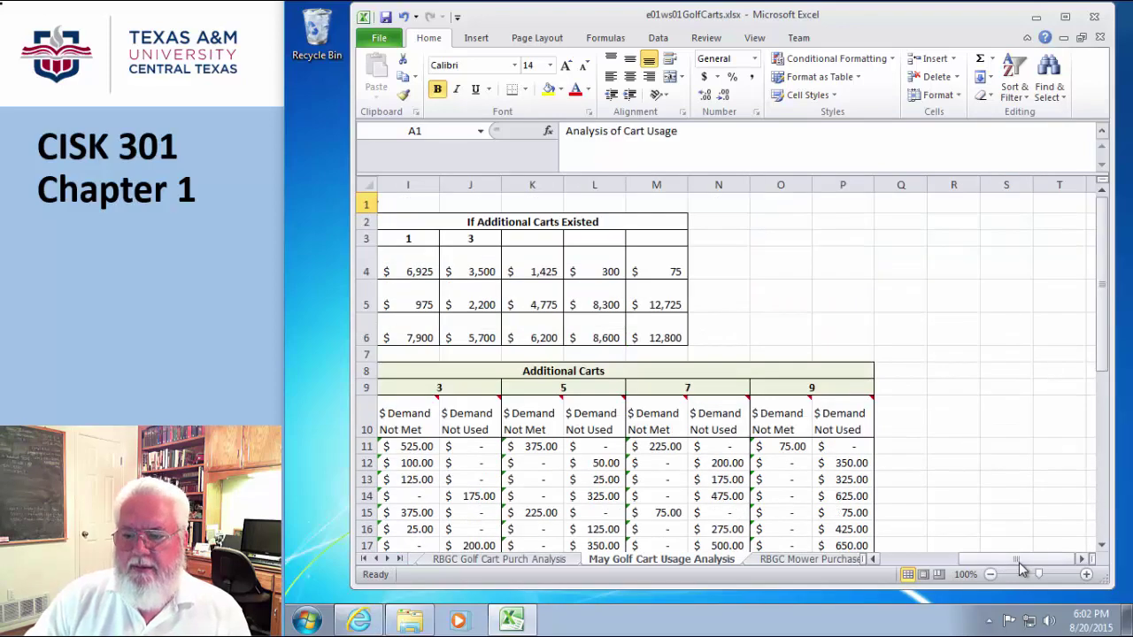
{"action": "left_click_drag", "start_coordinate": [1018, 560], "coordinate": [855, 567]}
{"action": "mouse_move", "coordinate": [913, 399]}
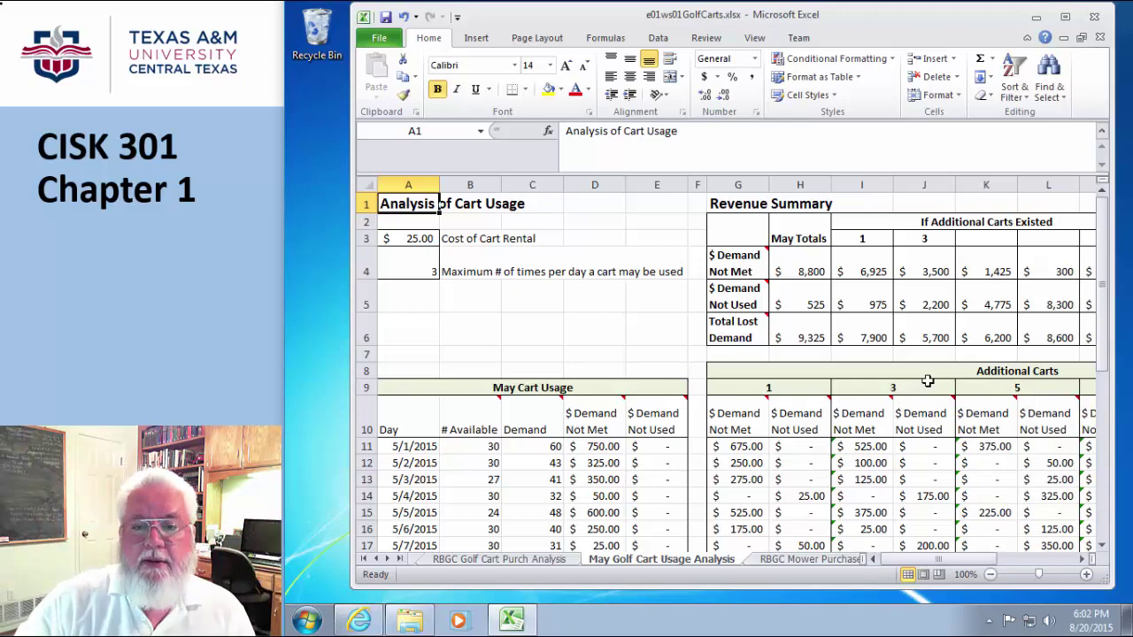
Preview how the worksheet prints, and examine the Print Titles settings for repeating rows and columns without changing them.
{"action": "left_click", "coordinate": [373, 42]}
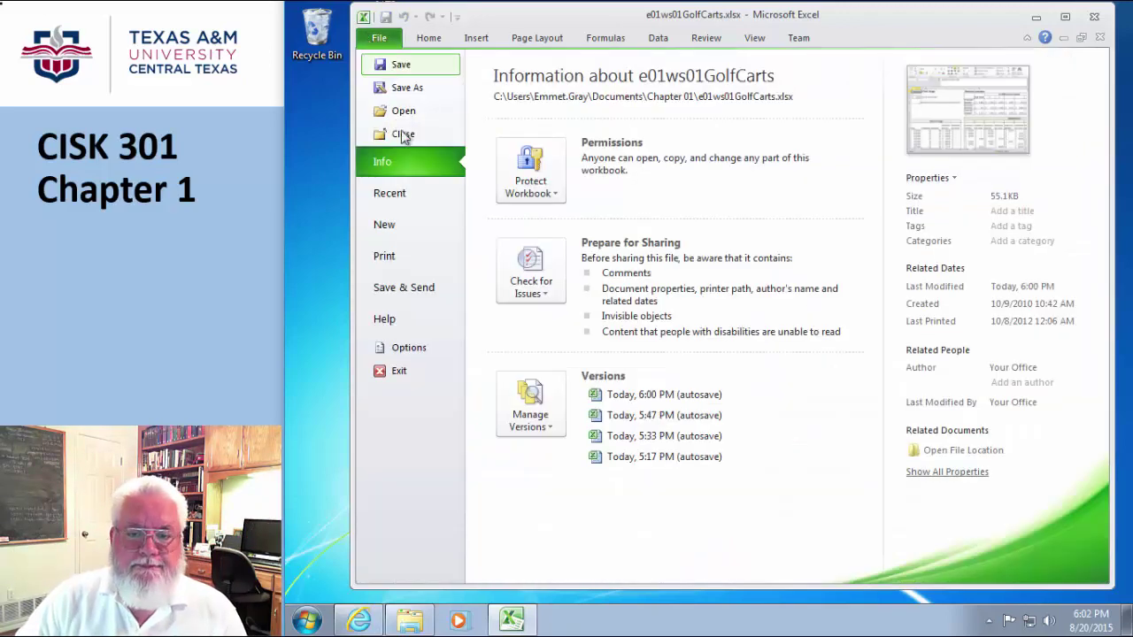
{"action": "left_click", "coordinate": [384, 258]}
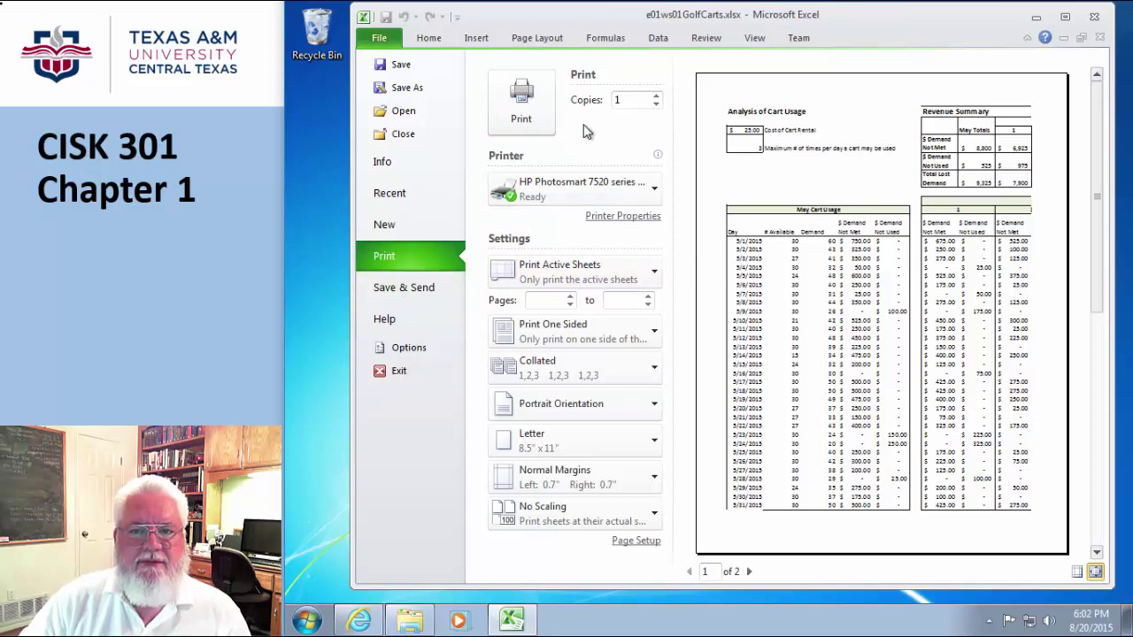
{"action": "left_click", "coordinate": [533, 41]}
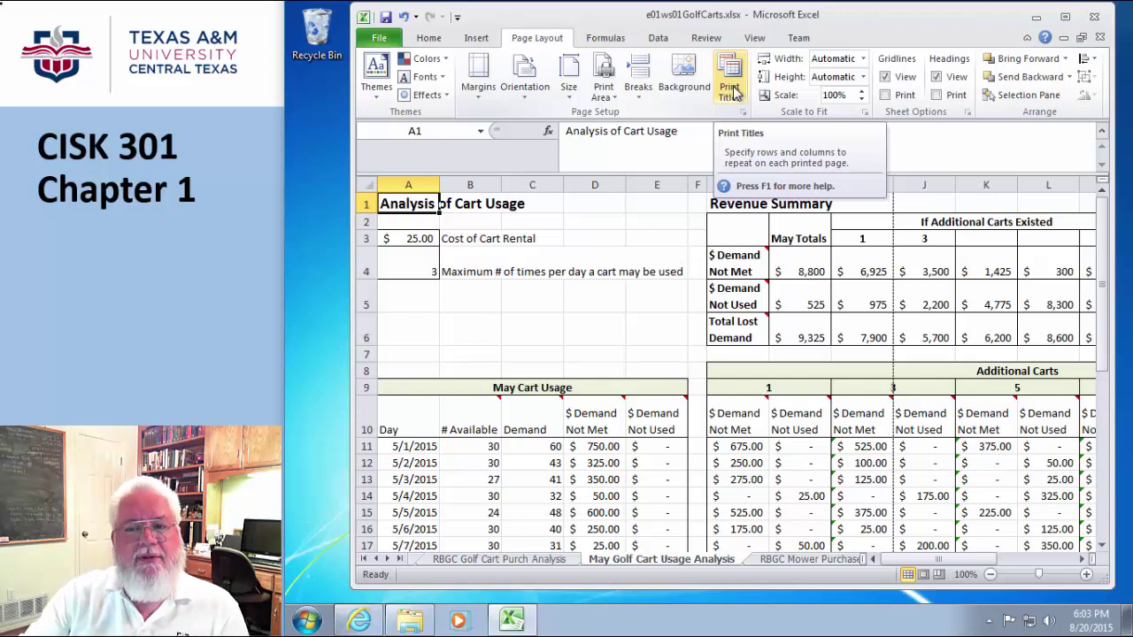
{"action": "left_click", "coordinate": [732, 99]}
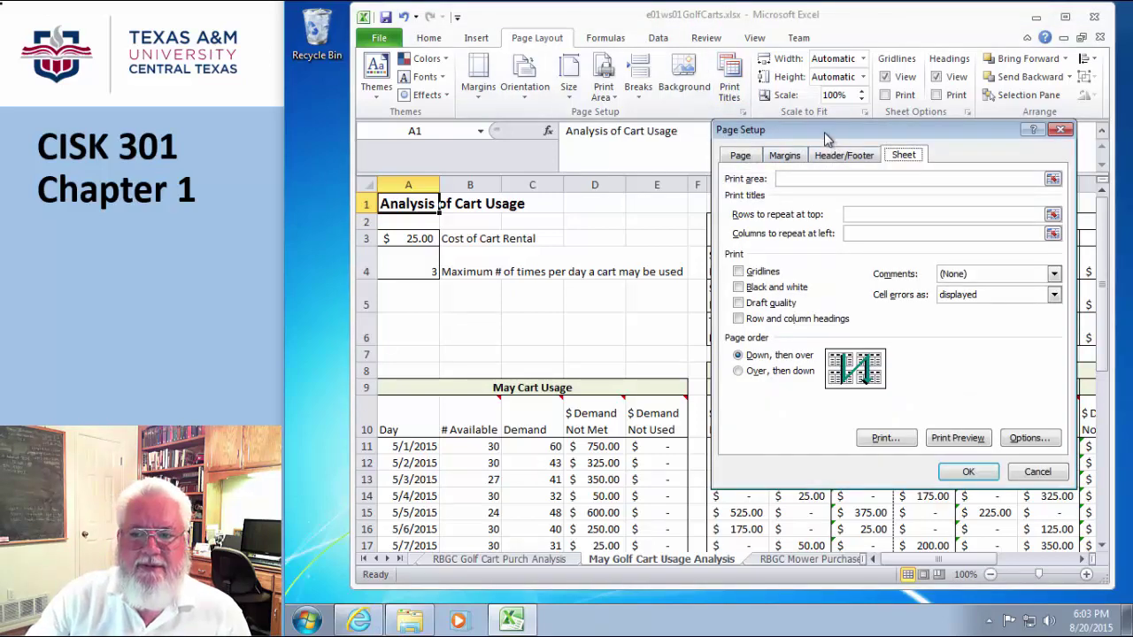
{"action": "left_click_drag", "start_coordinate": [832, 132], "coordinate": [660, 134]}
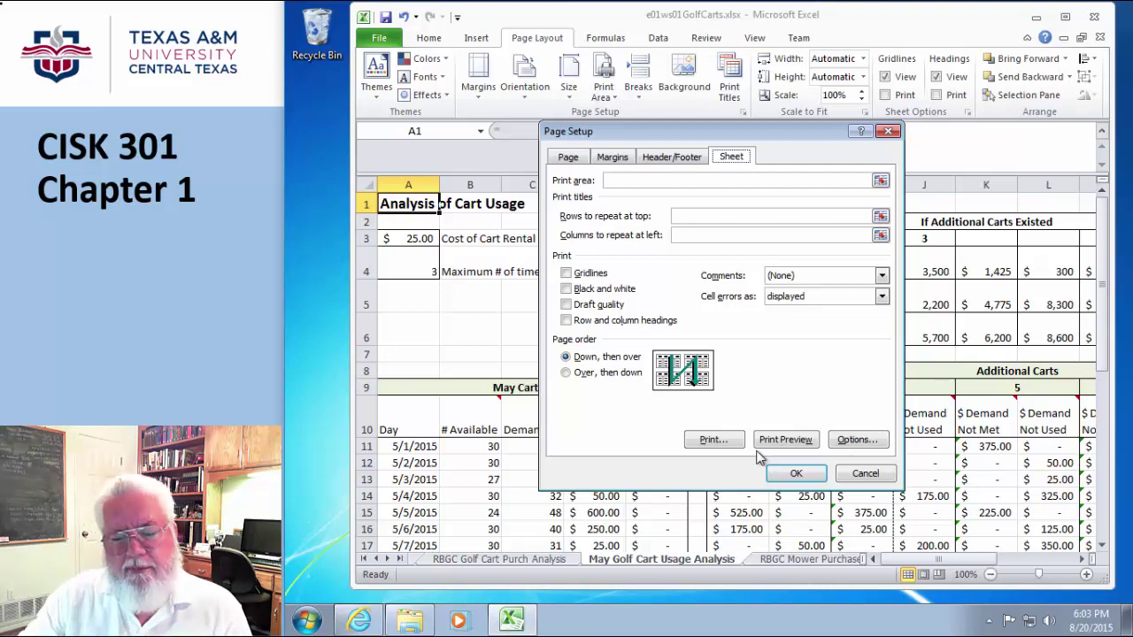
{"action": "left_click", "coordinate": [850, 477]}
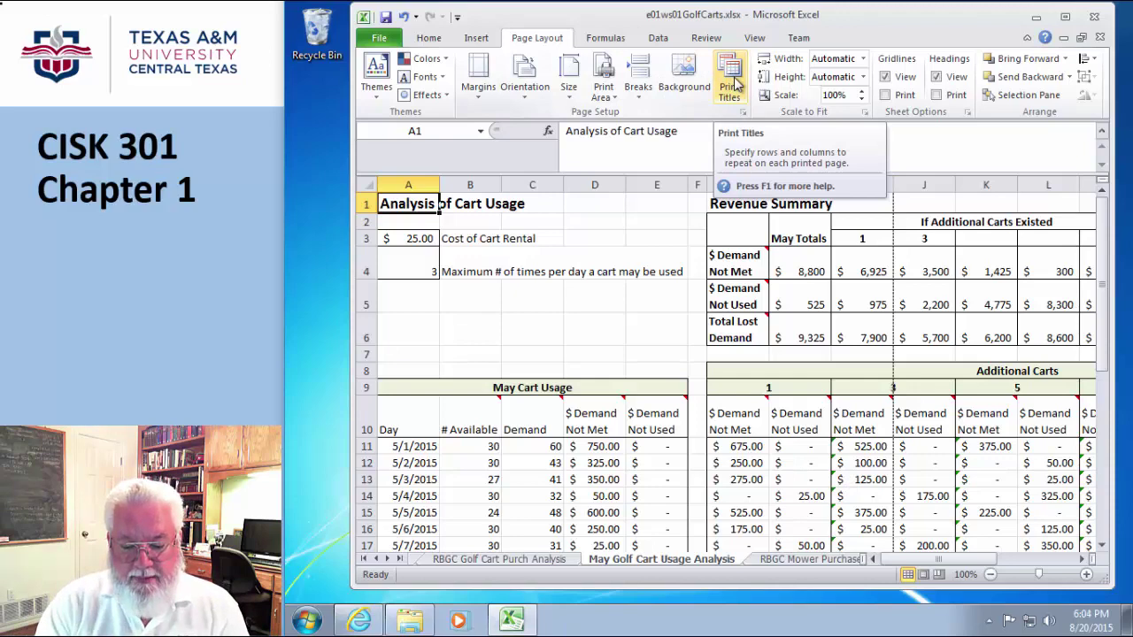
In the print preview, try the Fit All Columns on One Page scaling and the Fit All Rows on One Page scaling.
{"action": "left_click", "coordinate": [378, 38]}
{"action": "left_click", "coordinate": [388, 258]}
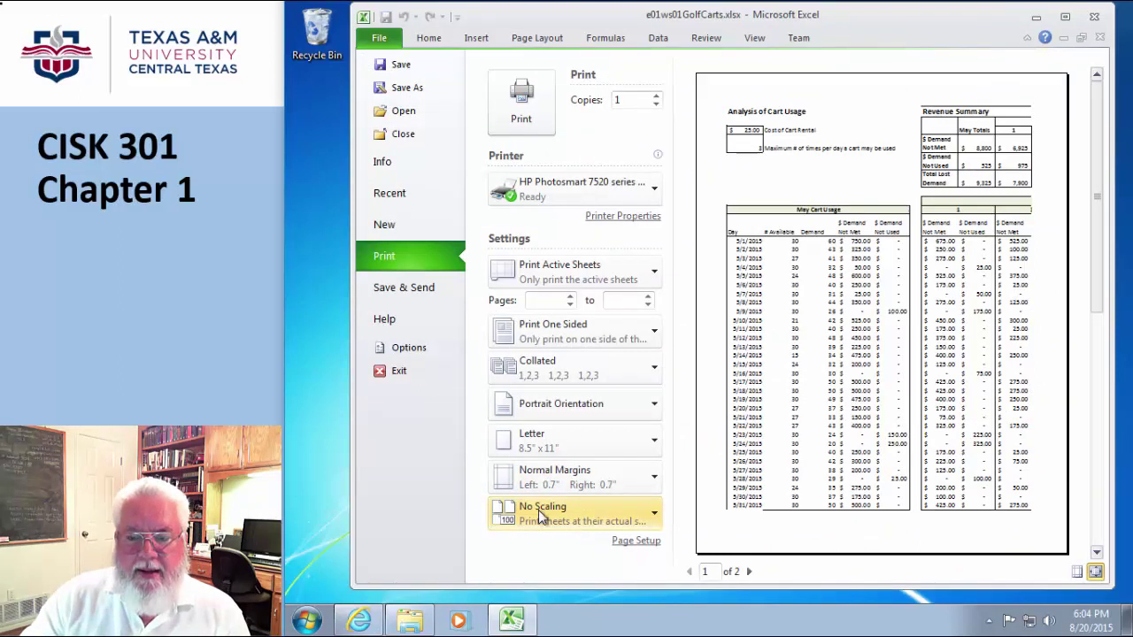
{"action": "left_click", "coordinate": [655, 516]}
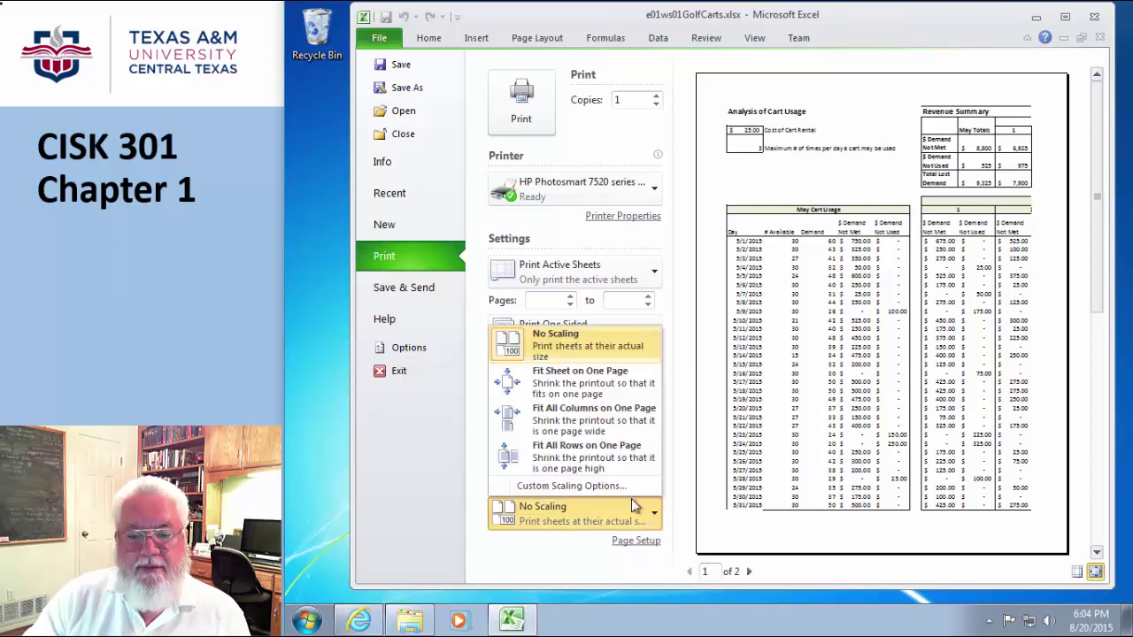
{"action": "left_click", "coordinate": [567, 429]}
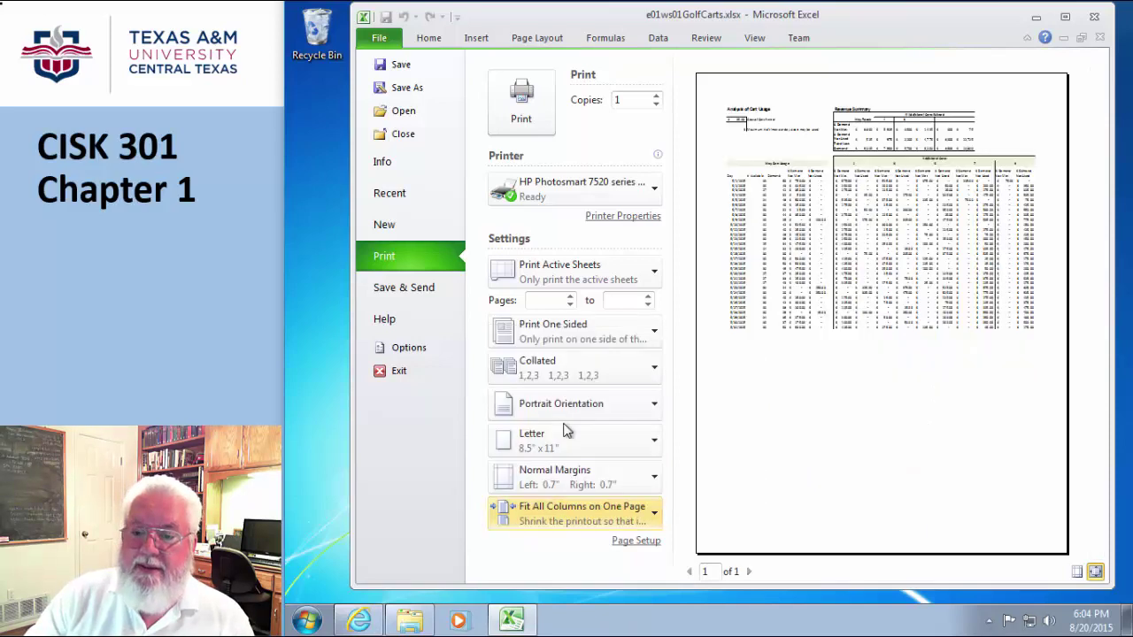
{"action": "left_click", "coordinate": [655, 512]}
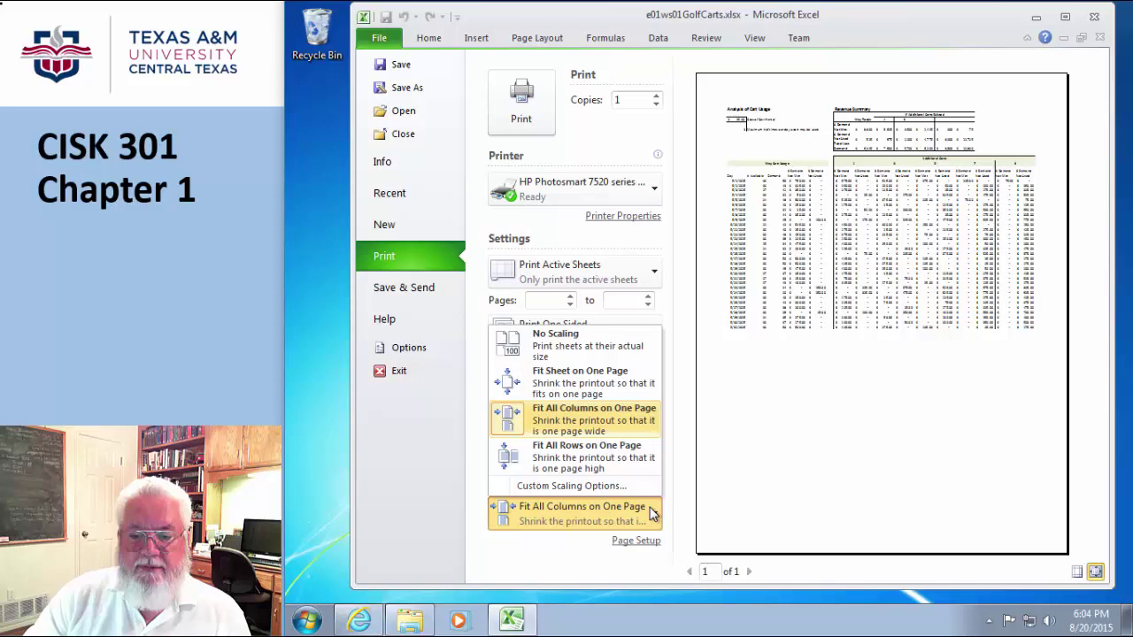
{"action": "left_click", "coordinate": [580, 460]}
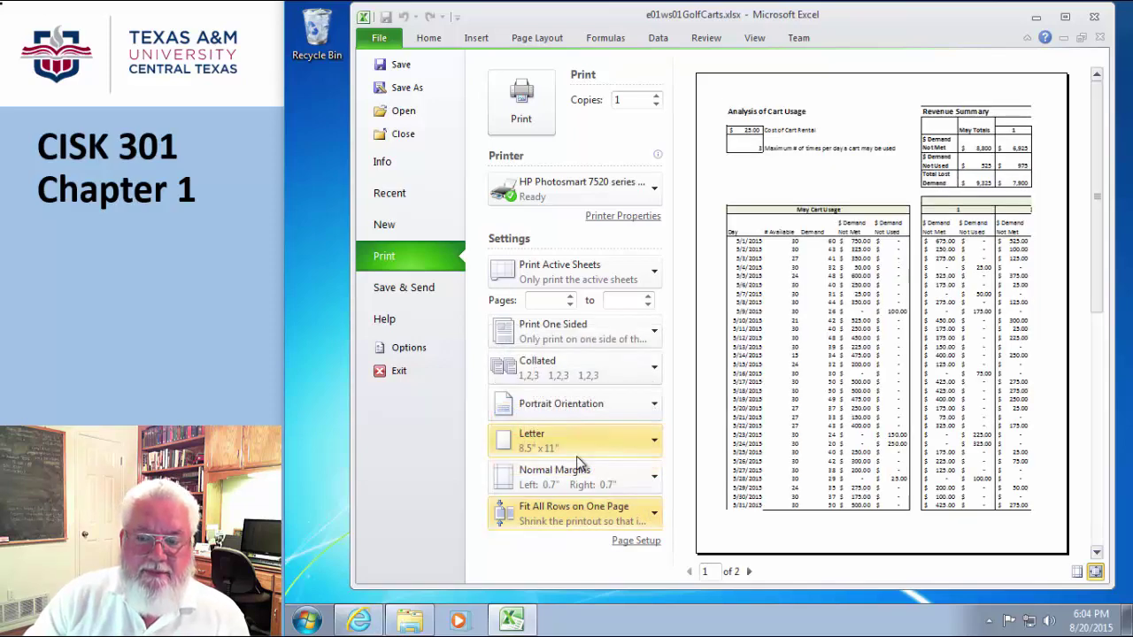
Set the worksheet's print scaling to Fit Sheet on One Page and review the scaling choices without changing them further.
{"action": "left_click", "coordinate": [654, 515]}
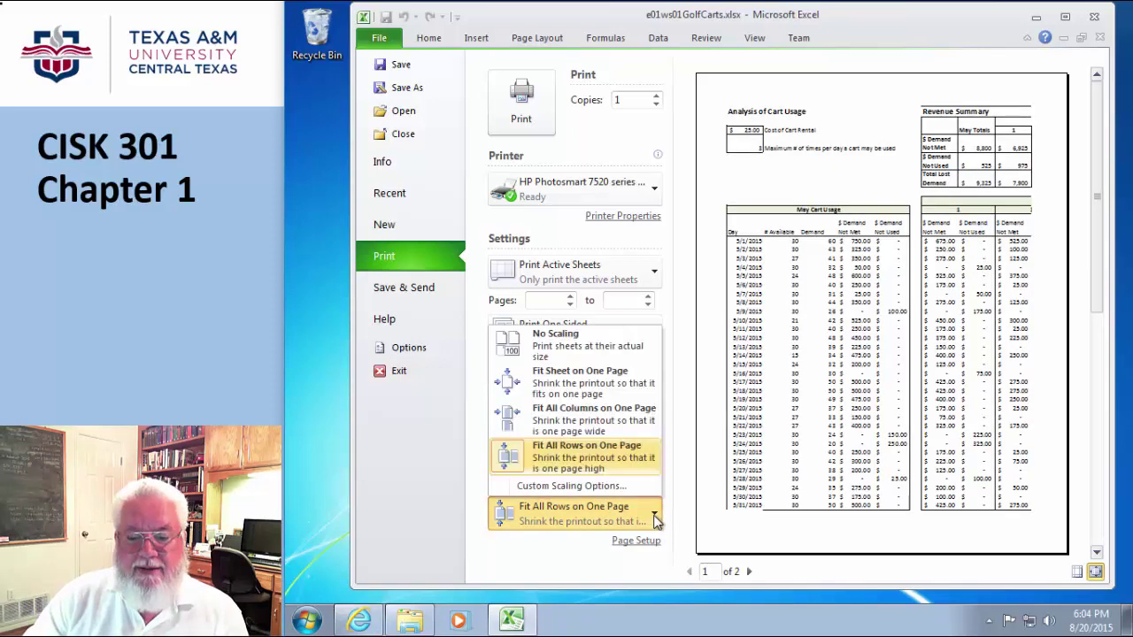
{"action": "left_click", "coordinate": [555, 388]}
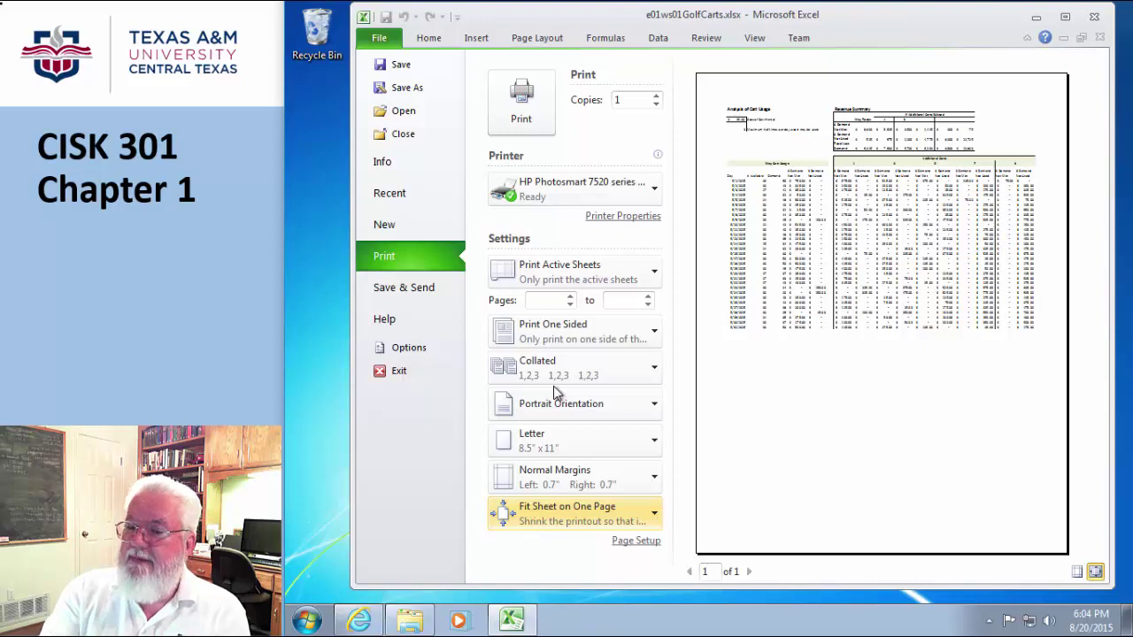
{"action": "left_click", "coordinate": [654, 519]}
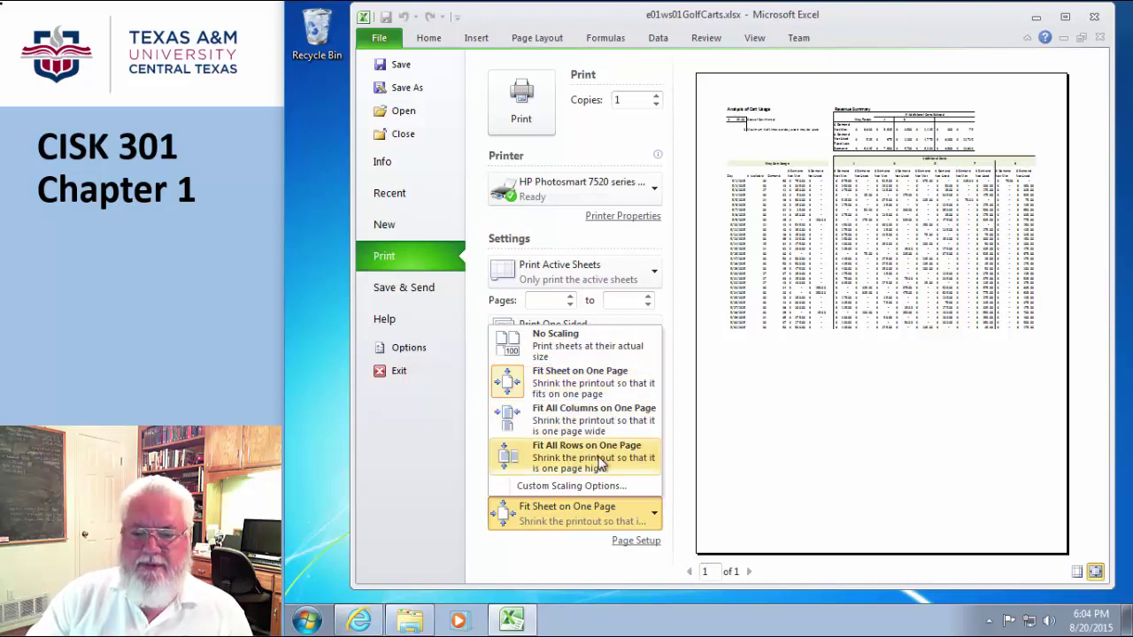
{"action": "left_click", "coordinate": [550, 563]}
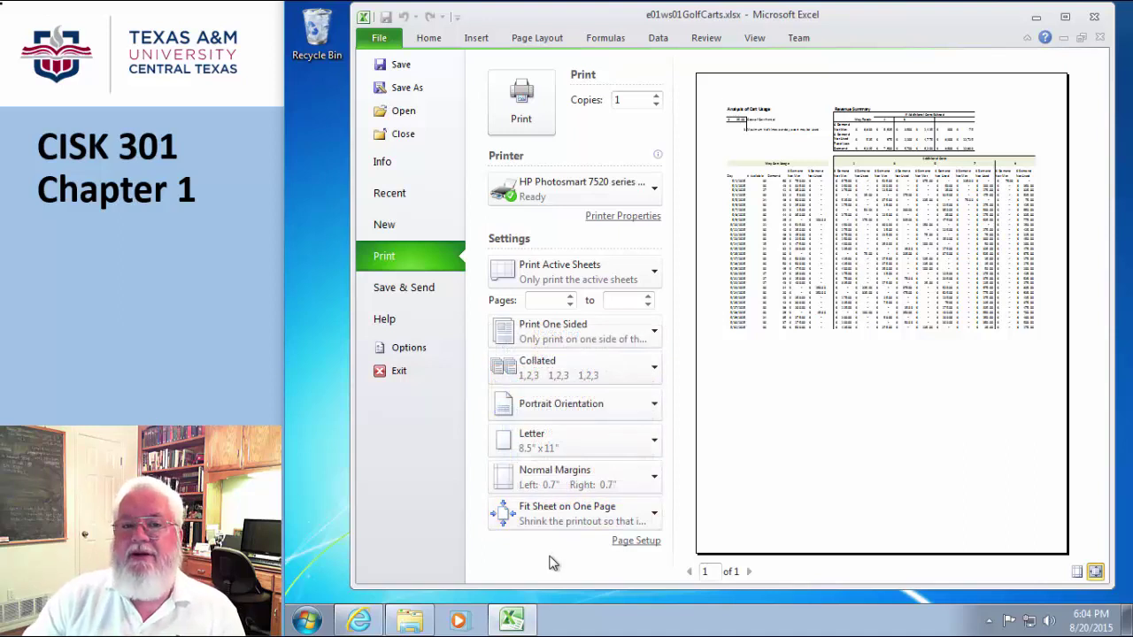